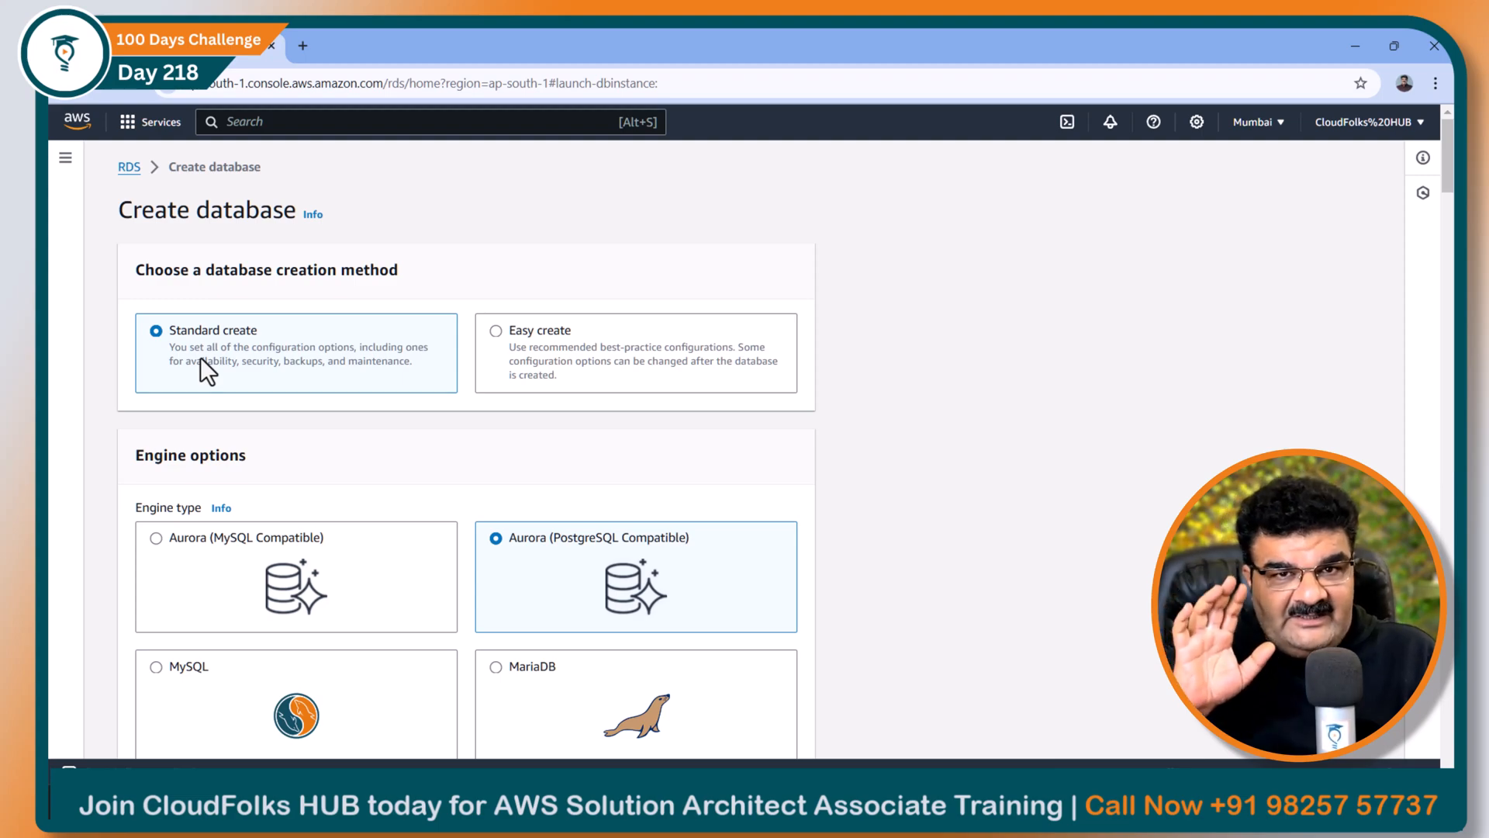
Choose MySQL as the database engine type and select engine version MySQL 8.0.35.
scroll(475, 419, "down", 3)
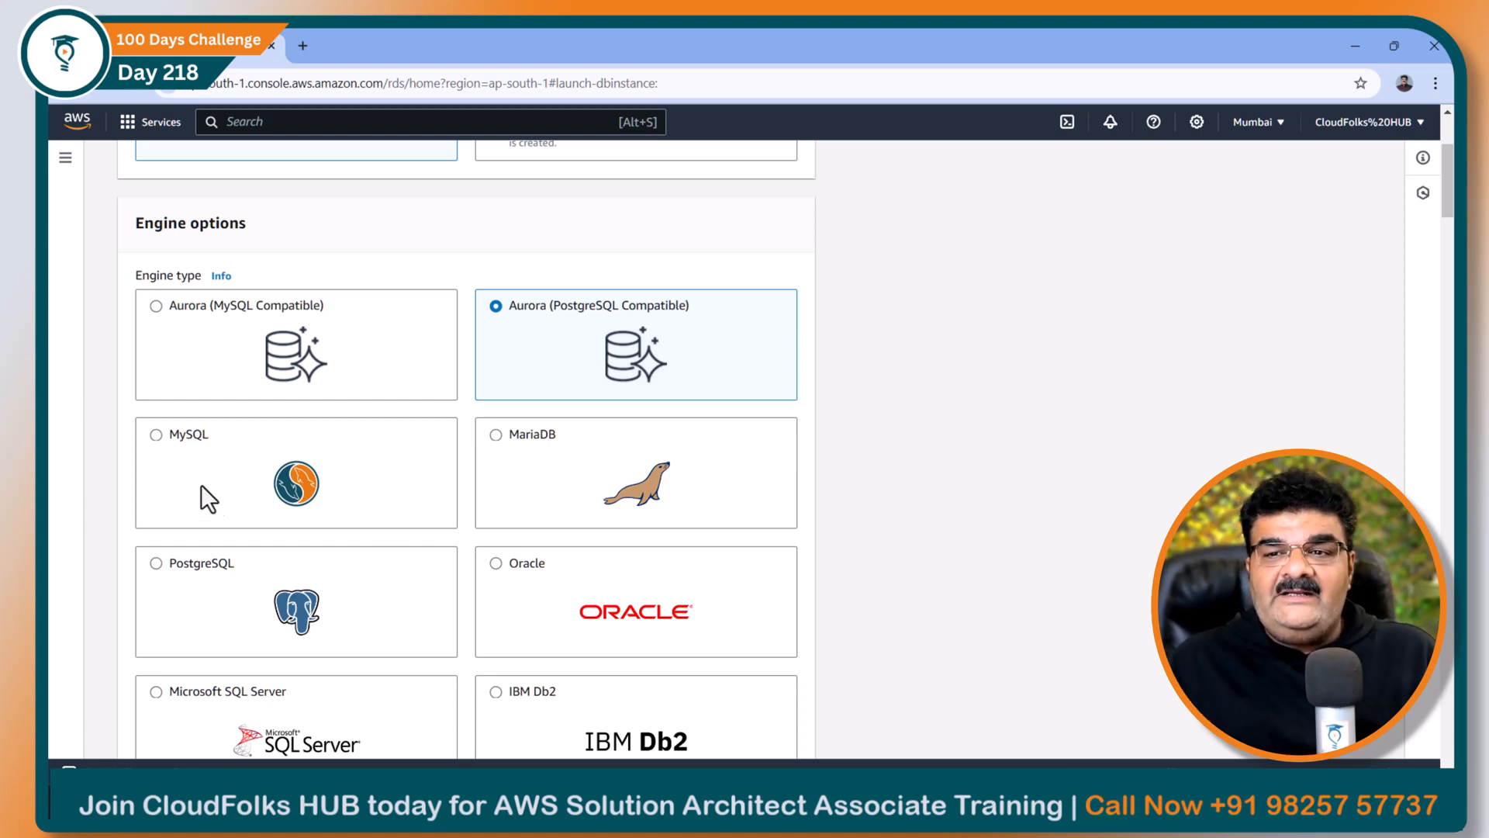
left_click(160, 442)
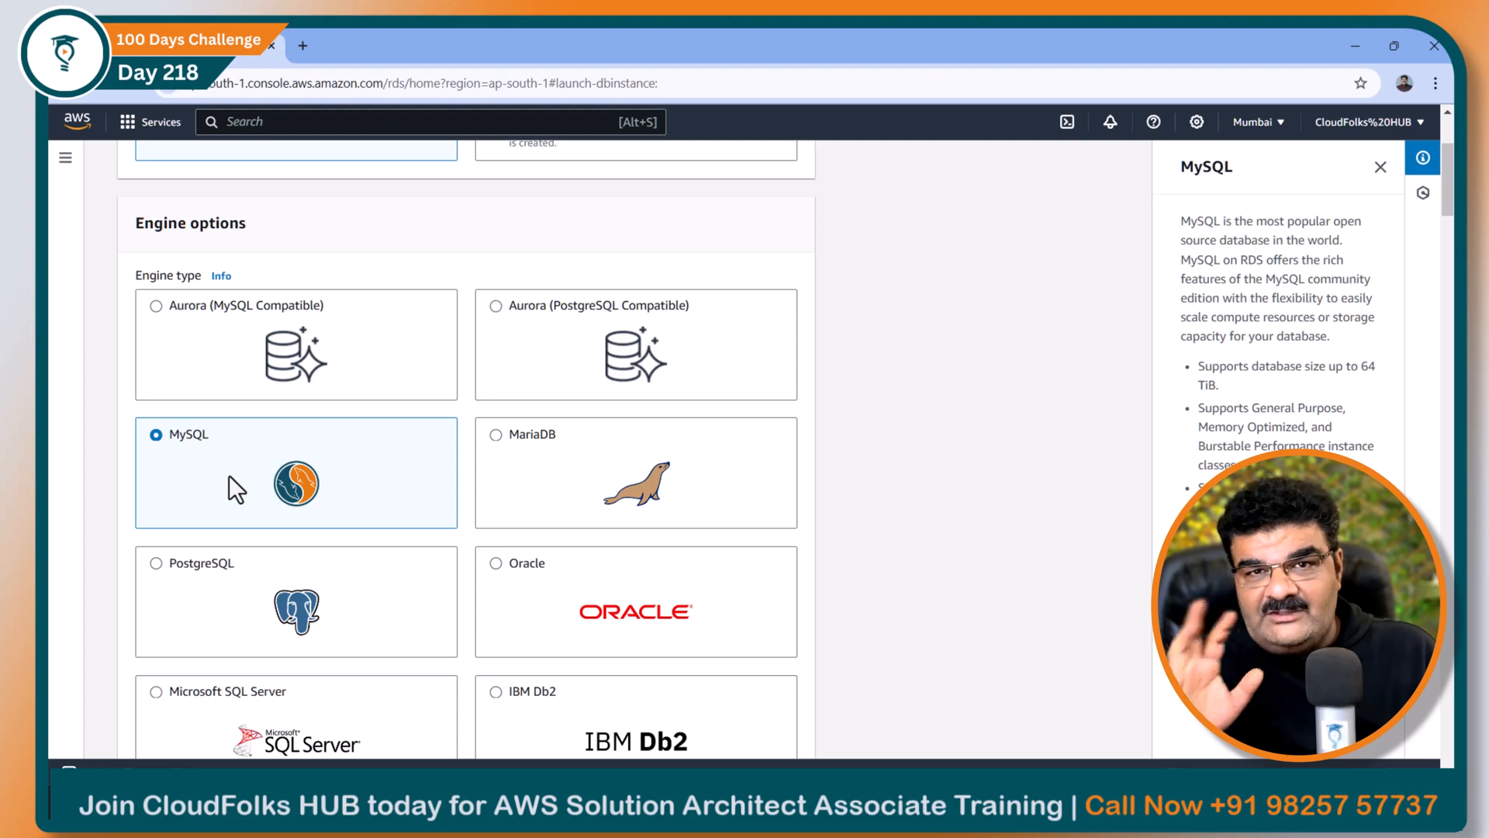
scroll(306, 467, "down", 6)
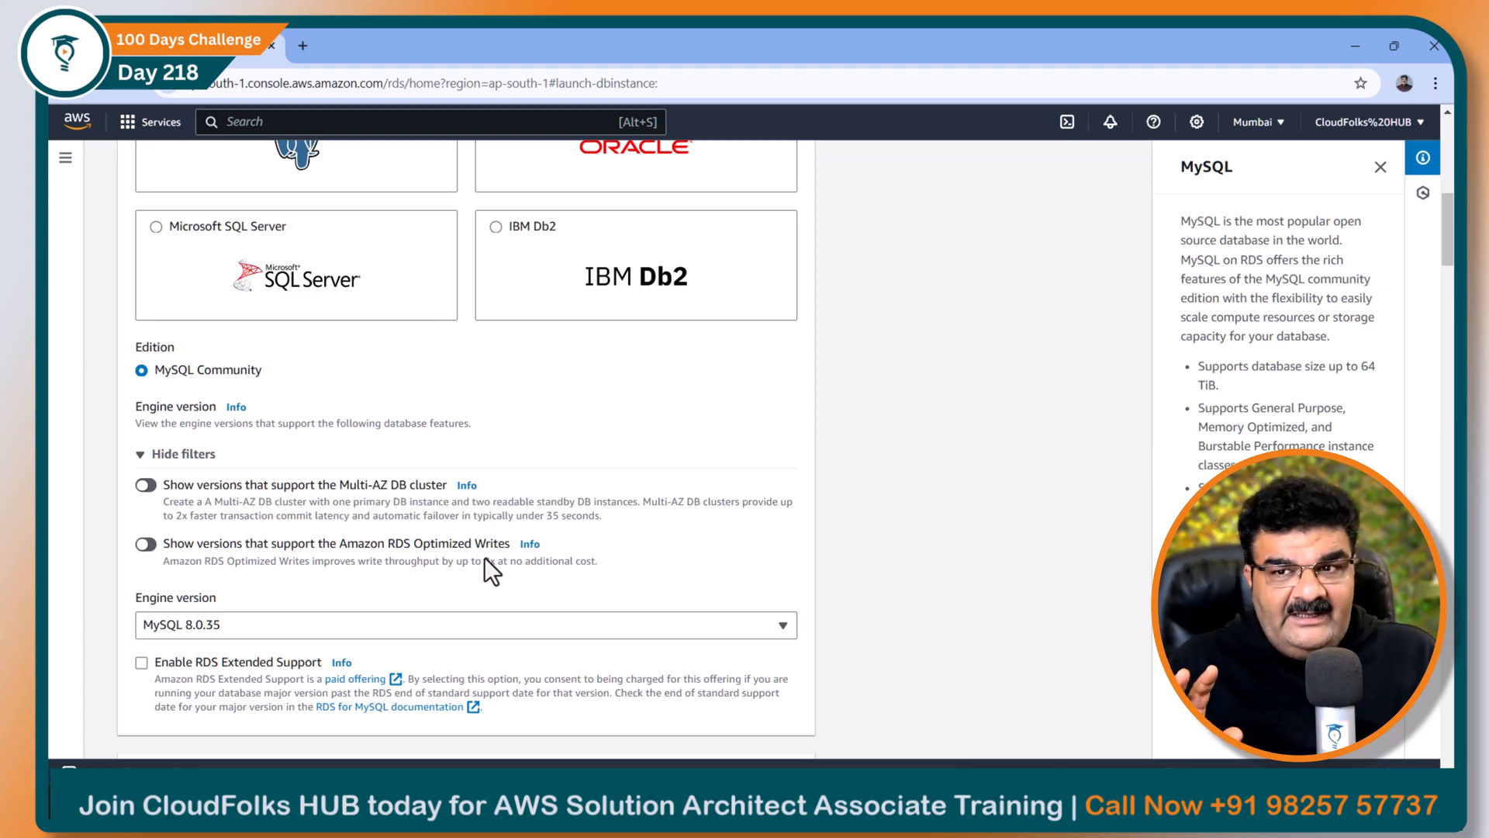
left_click(245, 624)
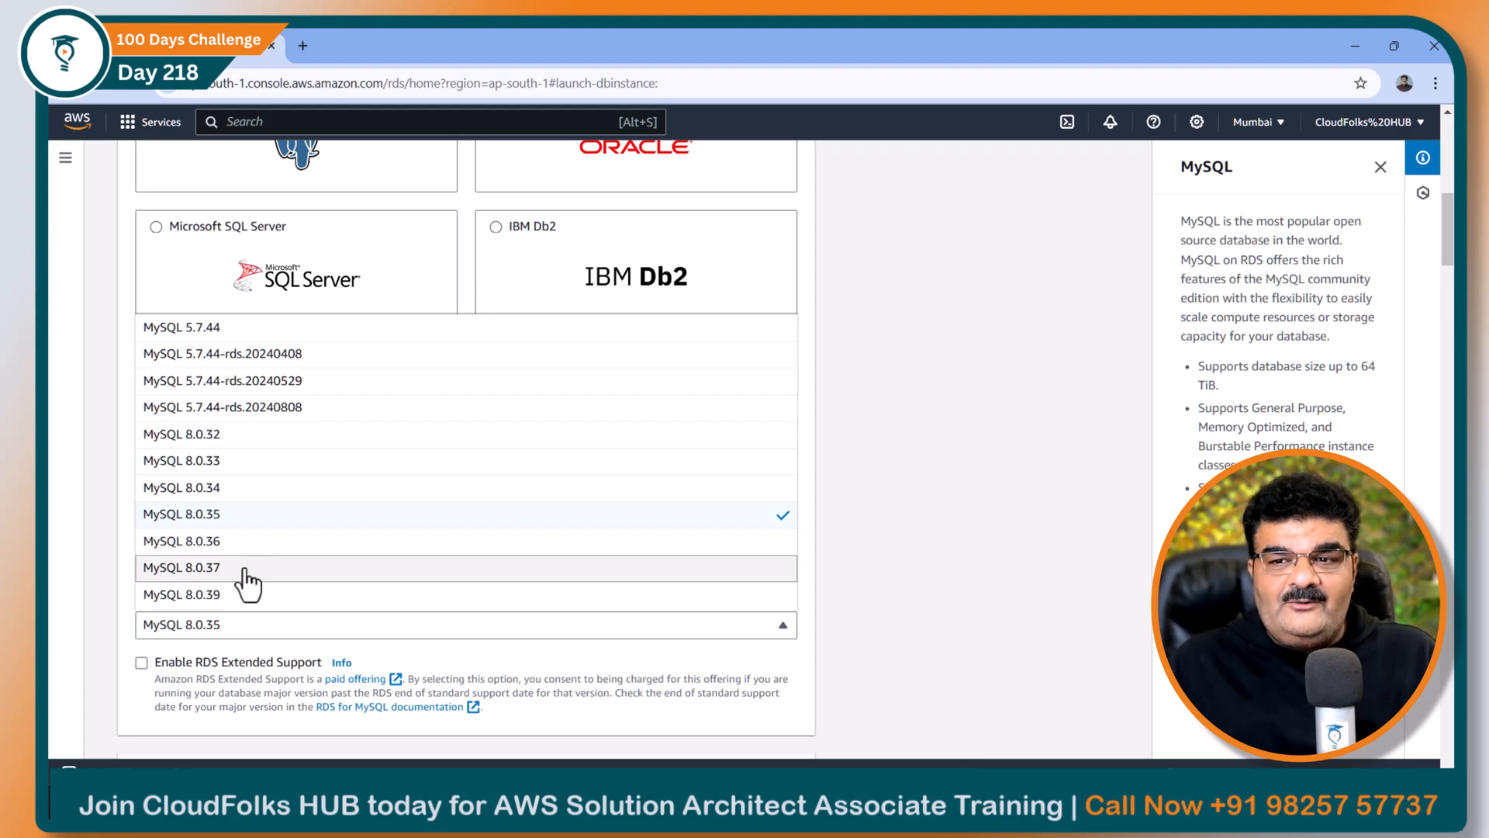
left_click(258, 631)
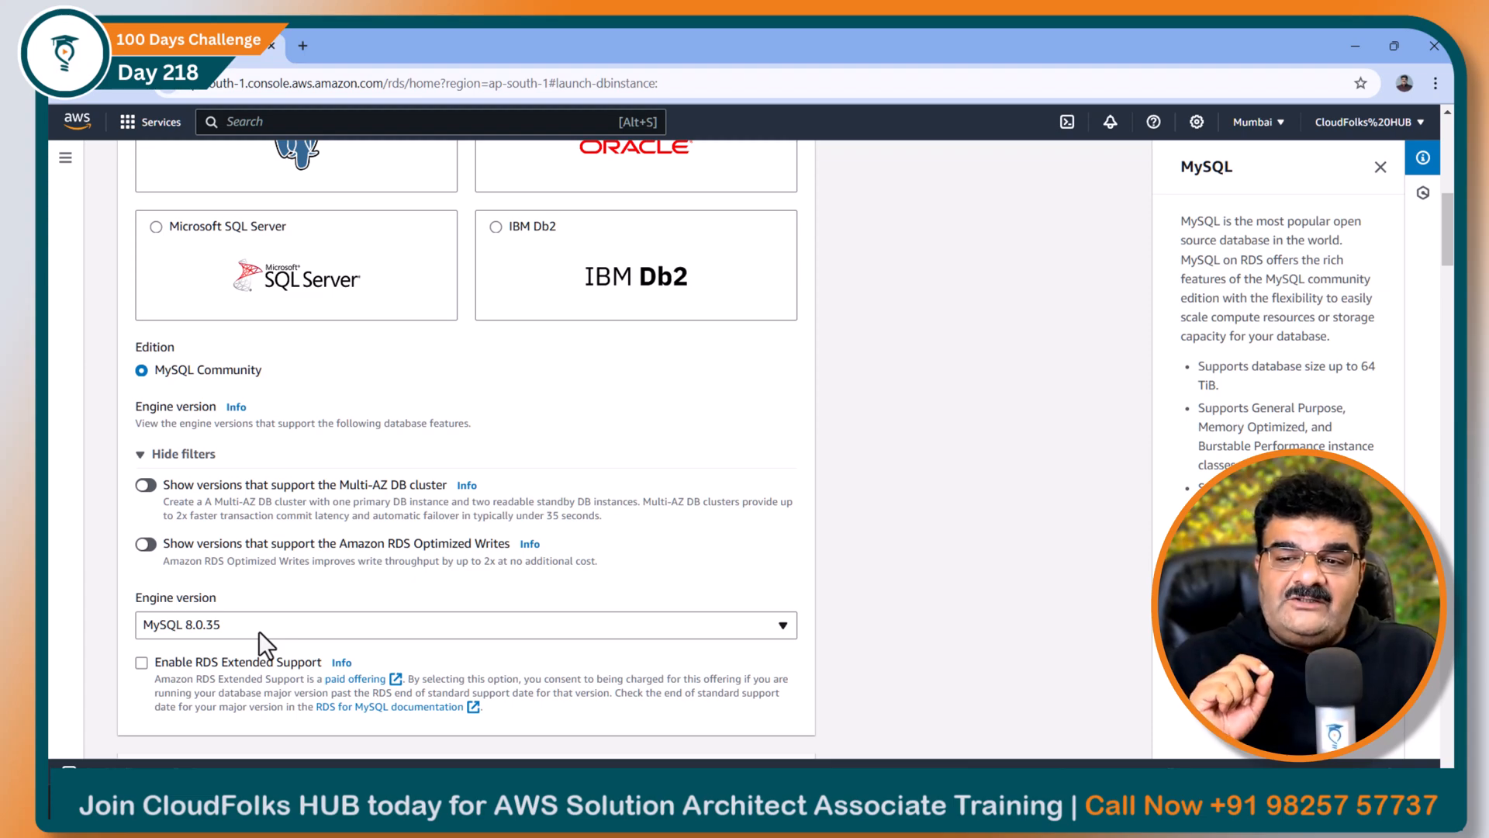
left_click(258, 631)
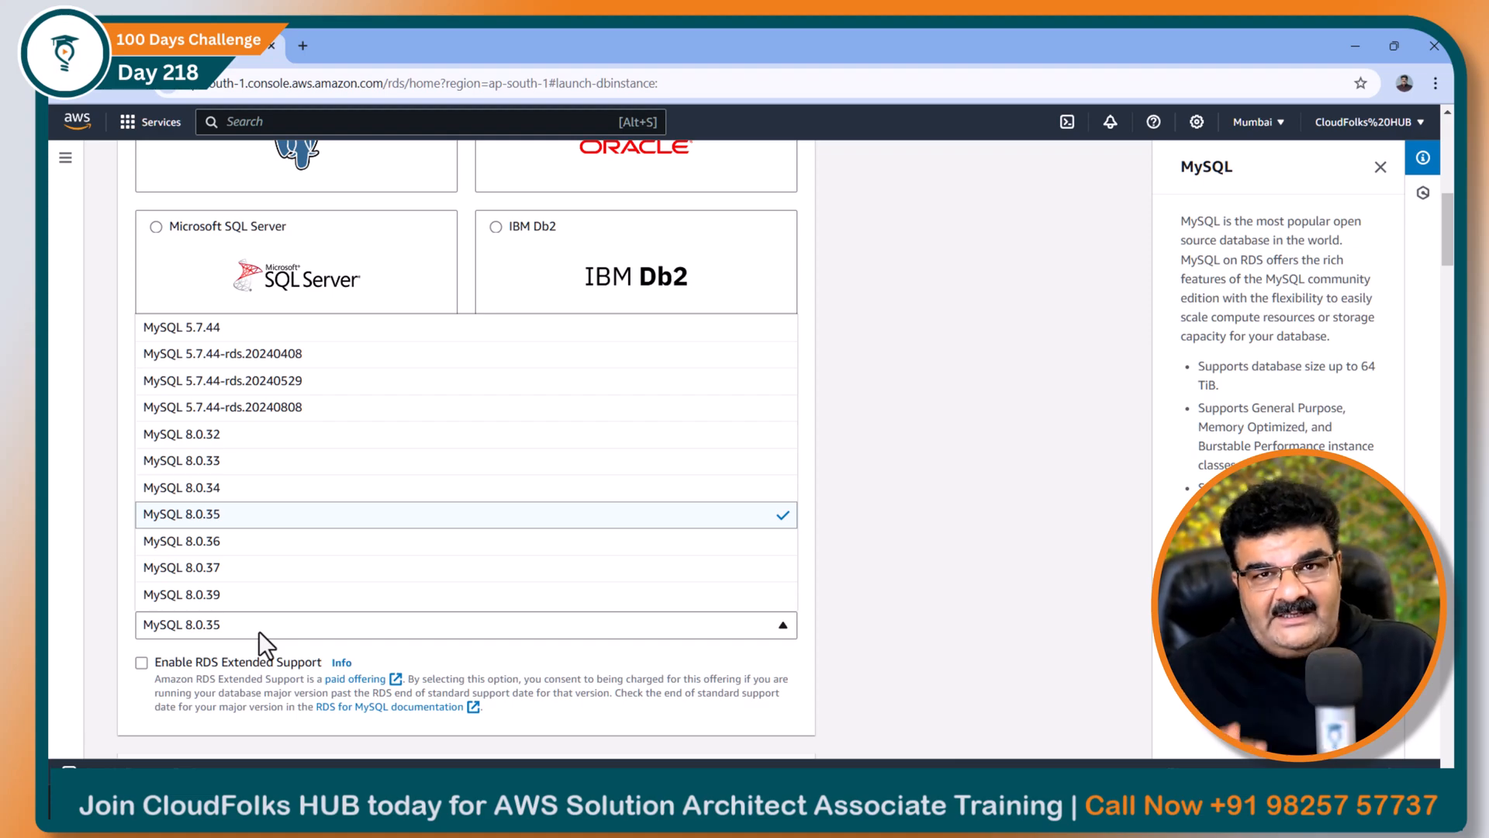
left_click(245, 522)
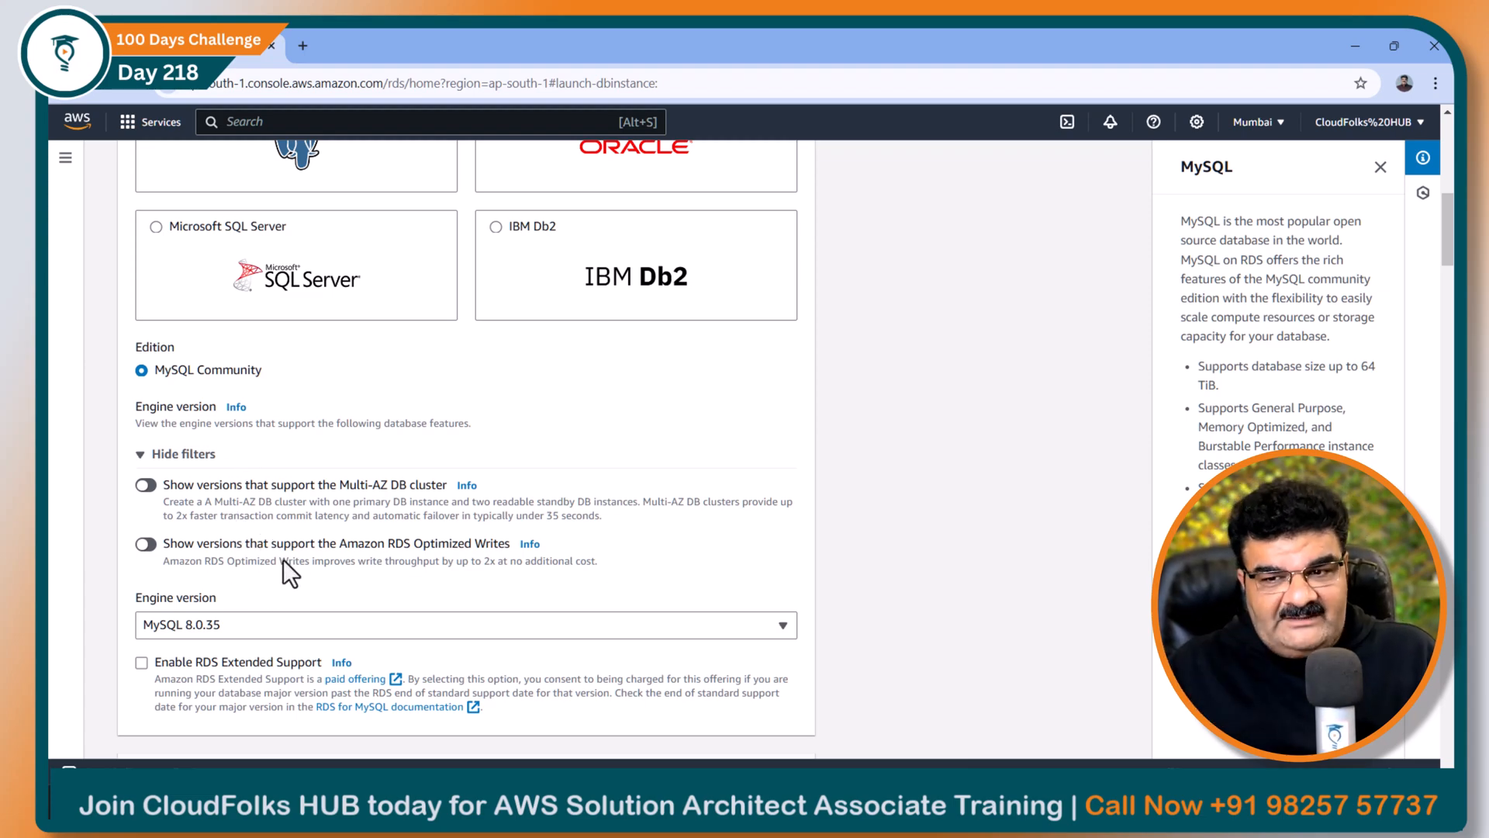
Examine the template, availability, credentials, connectivity and additional settings down to the estimated monthly costs.
scroll(282, 560, "down", 3)
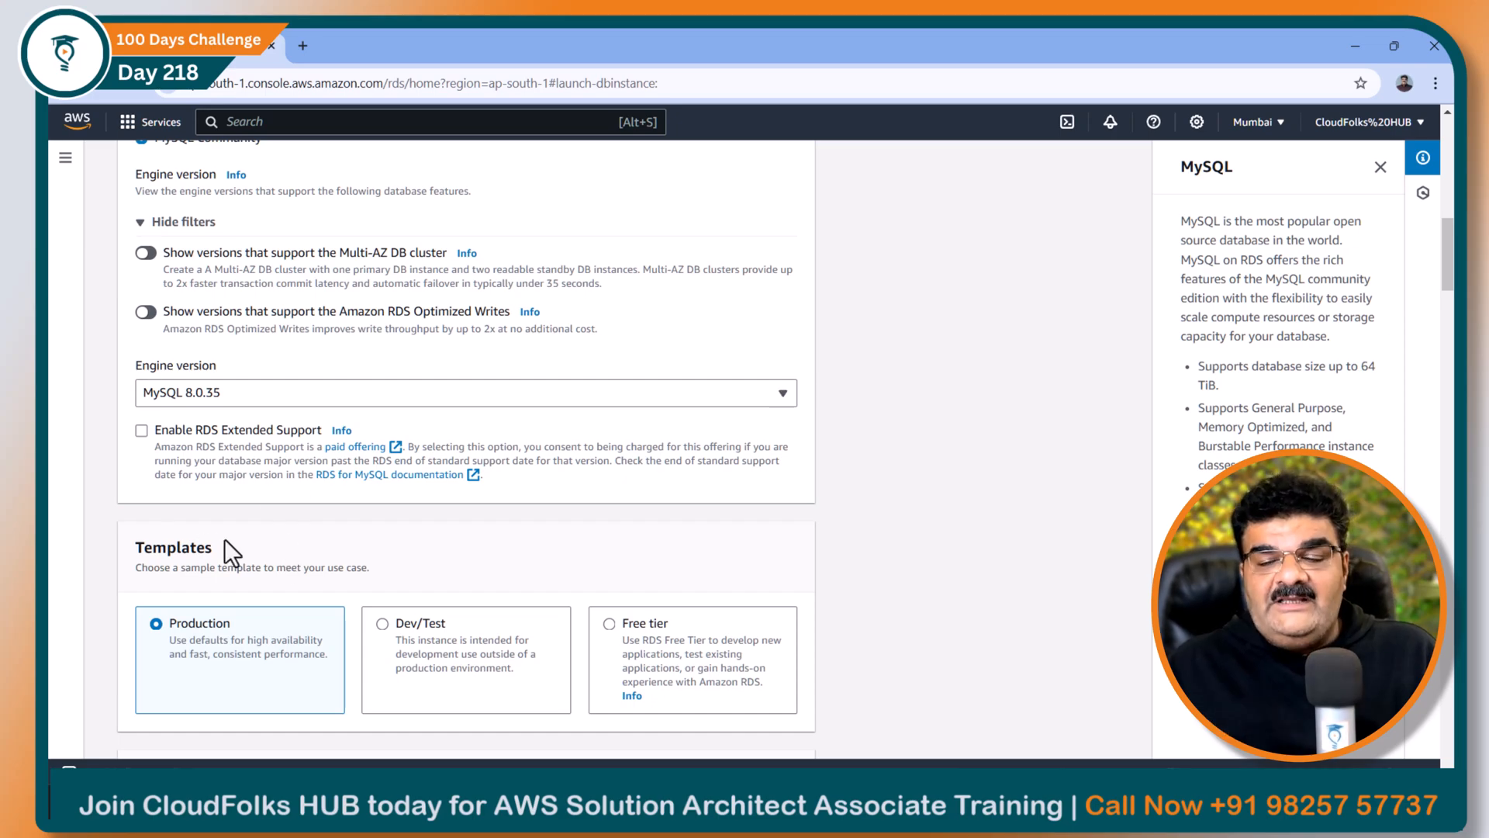
scroll(225, 538, "down", 6)
scroll(237, 528, "up", 3)
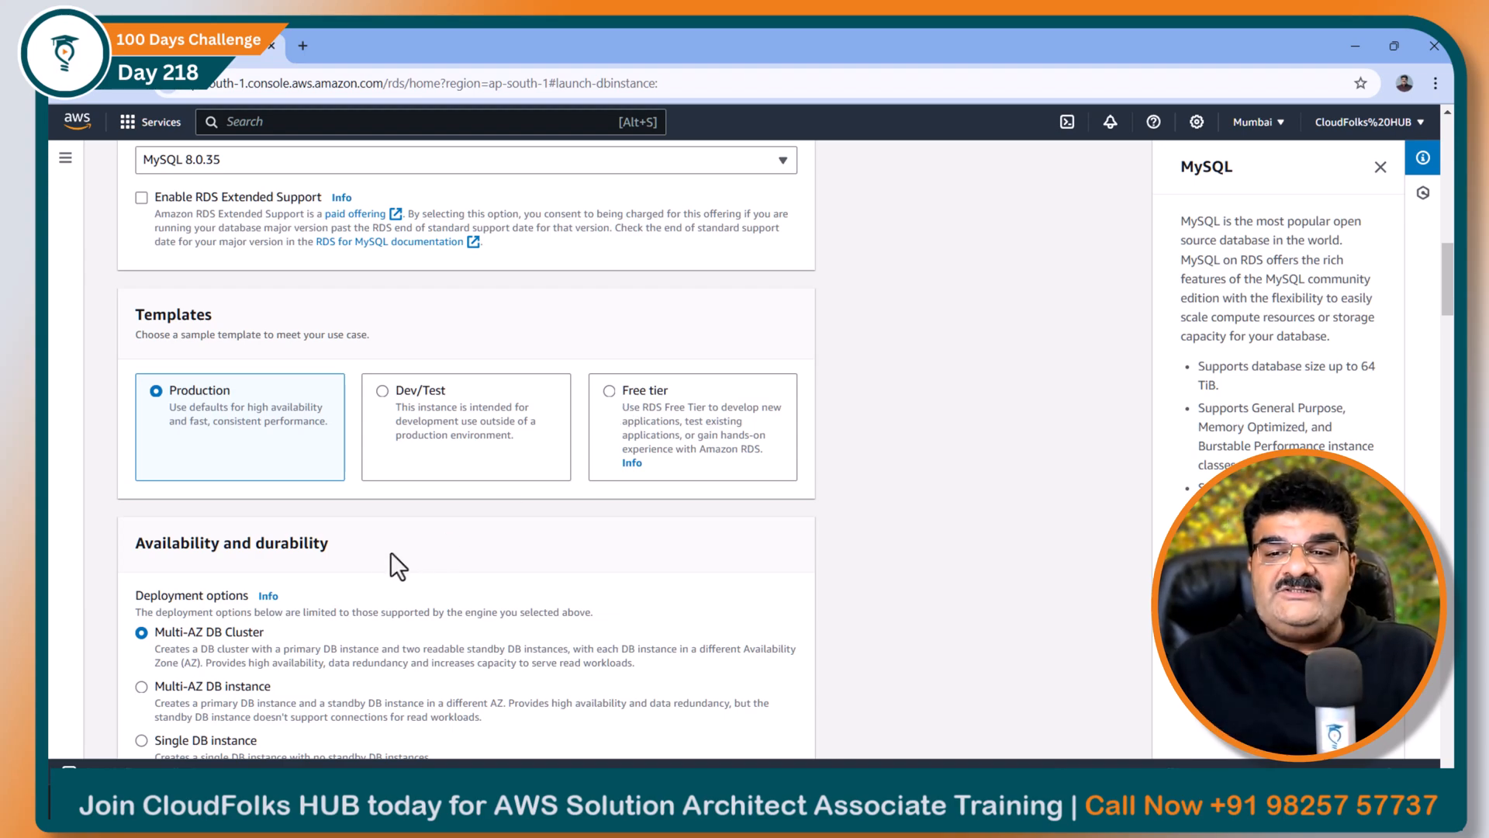
scroll(378, 550, "down", 3)
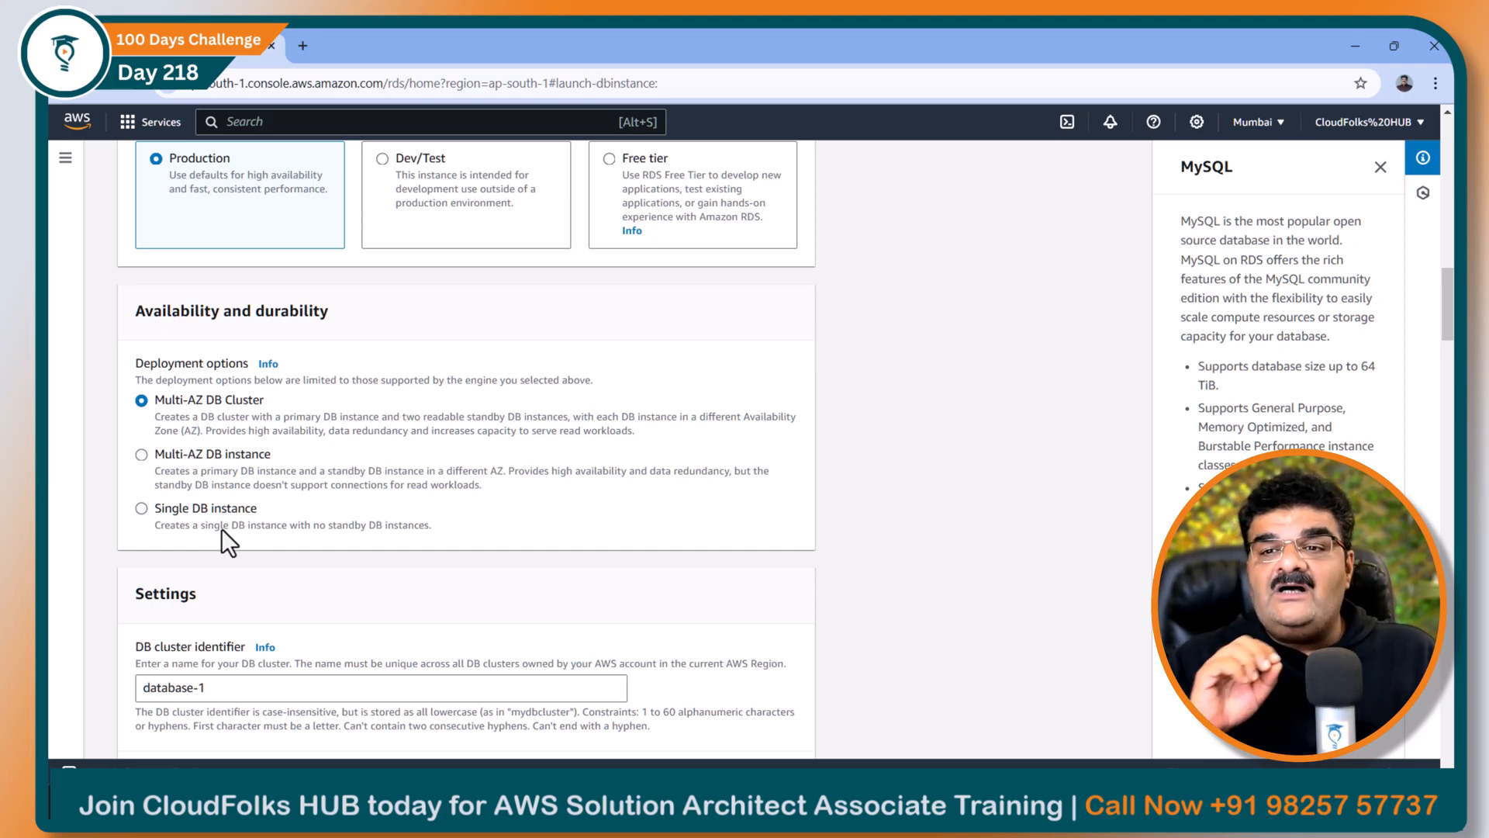
scroll(220, 528, "down", 20)
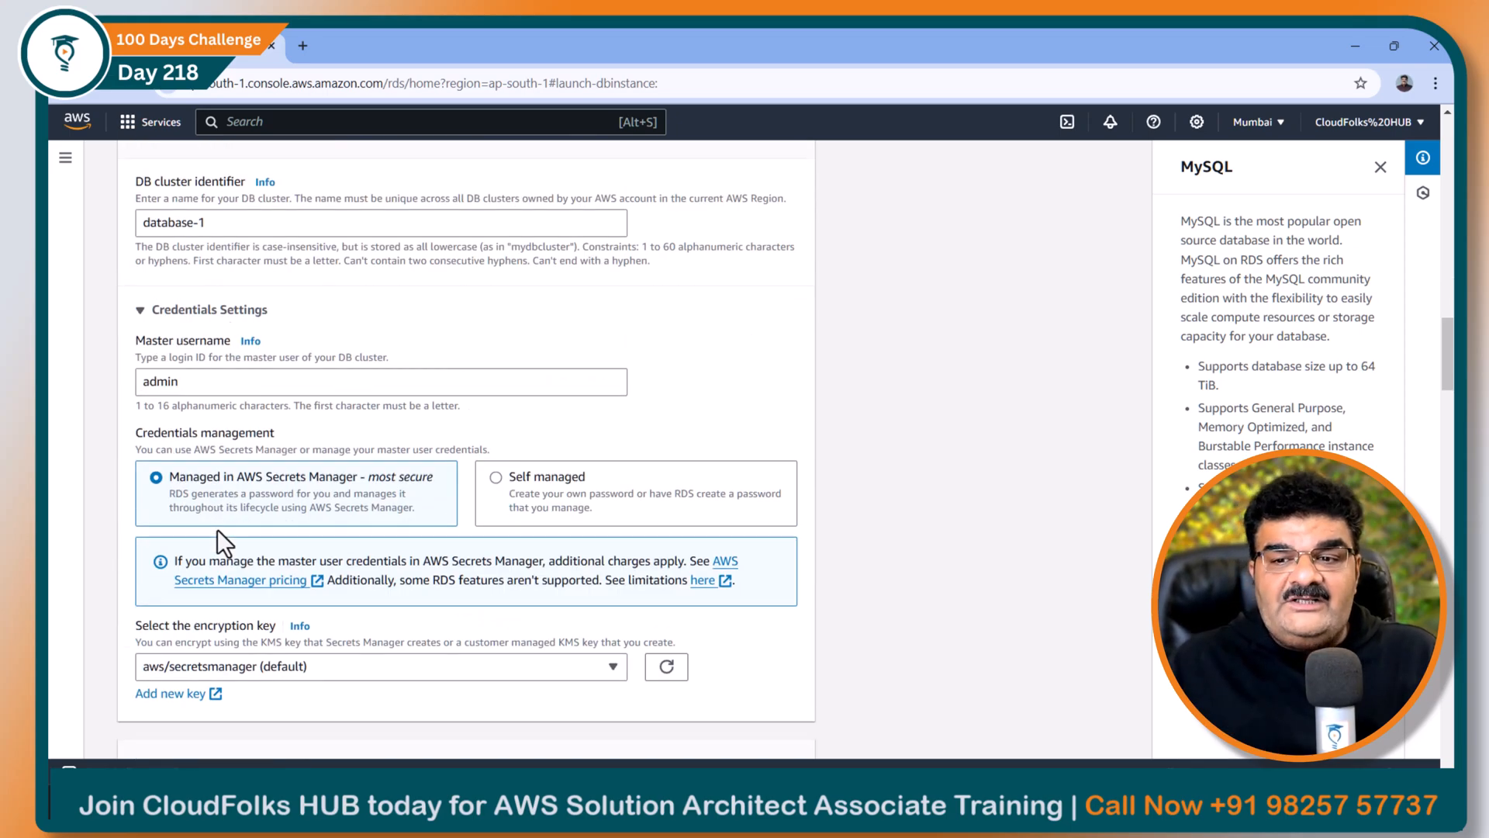
scroll(217, 529, "down", 3)
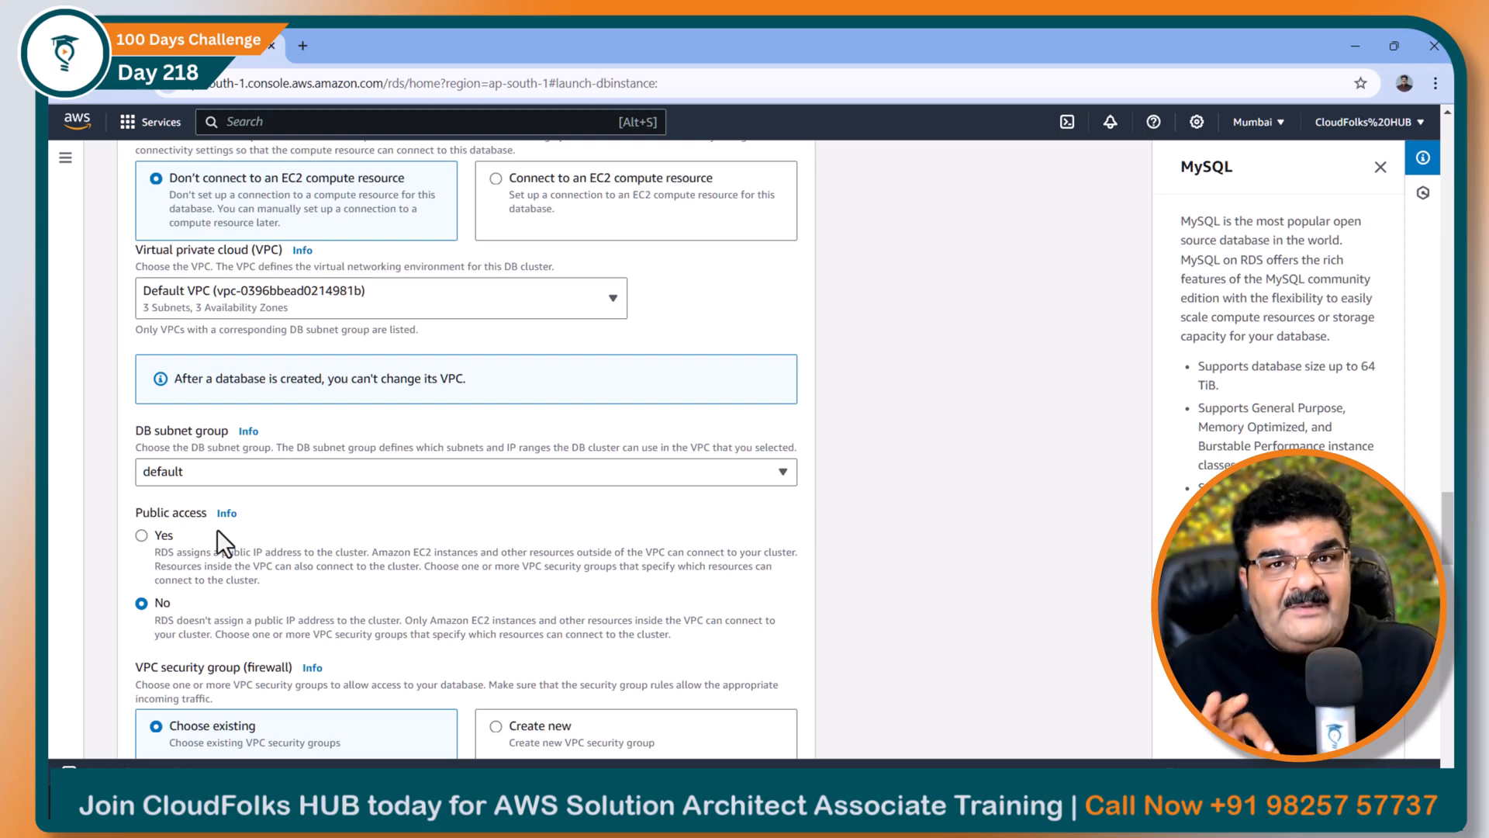
scroll(217, 529, "down", 3)
scroll(218, 529, "down", 18)
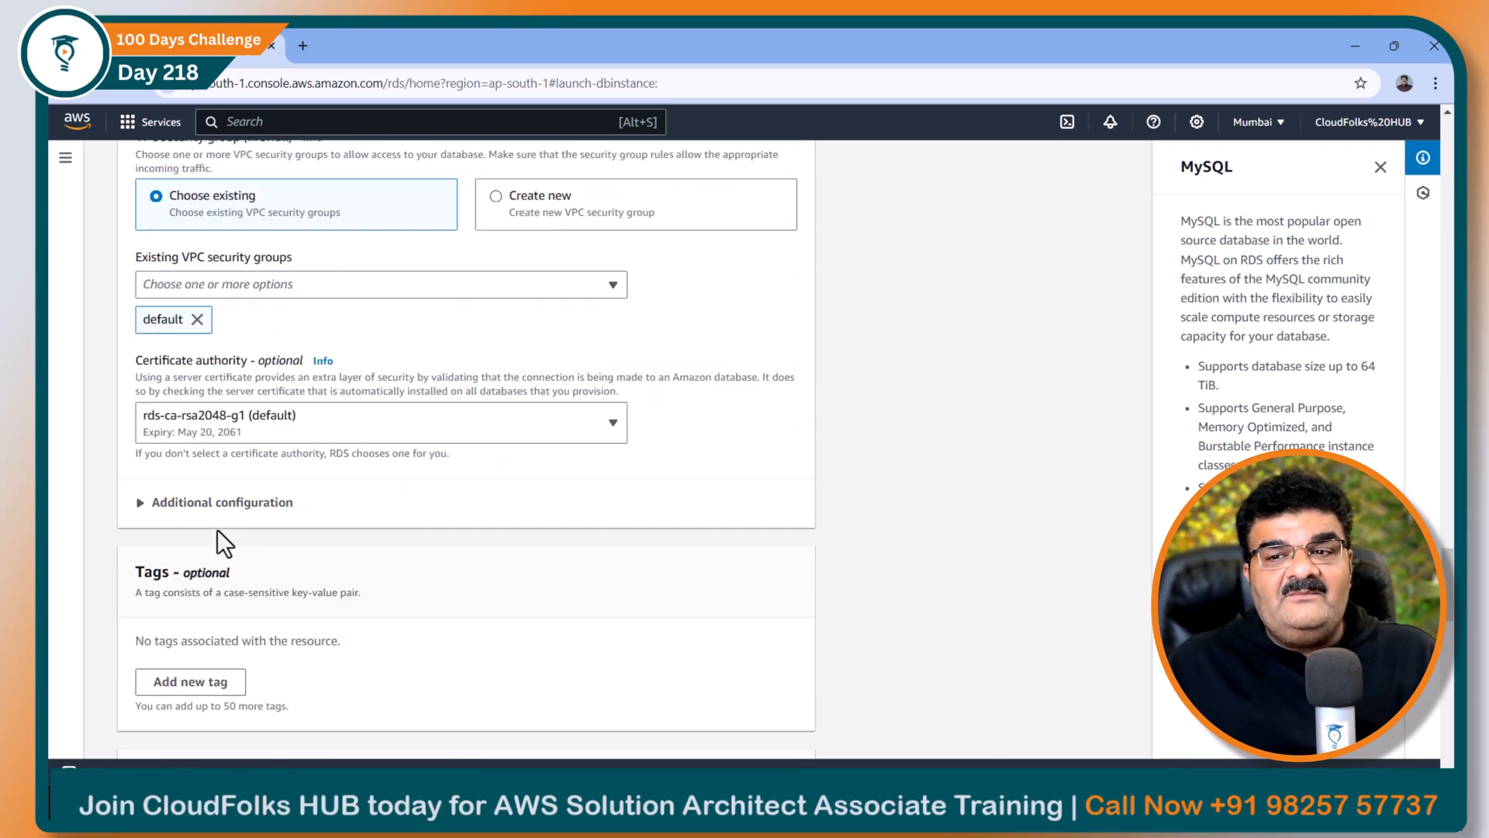
scroll(217, 531, "down", 2)
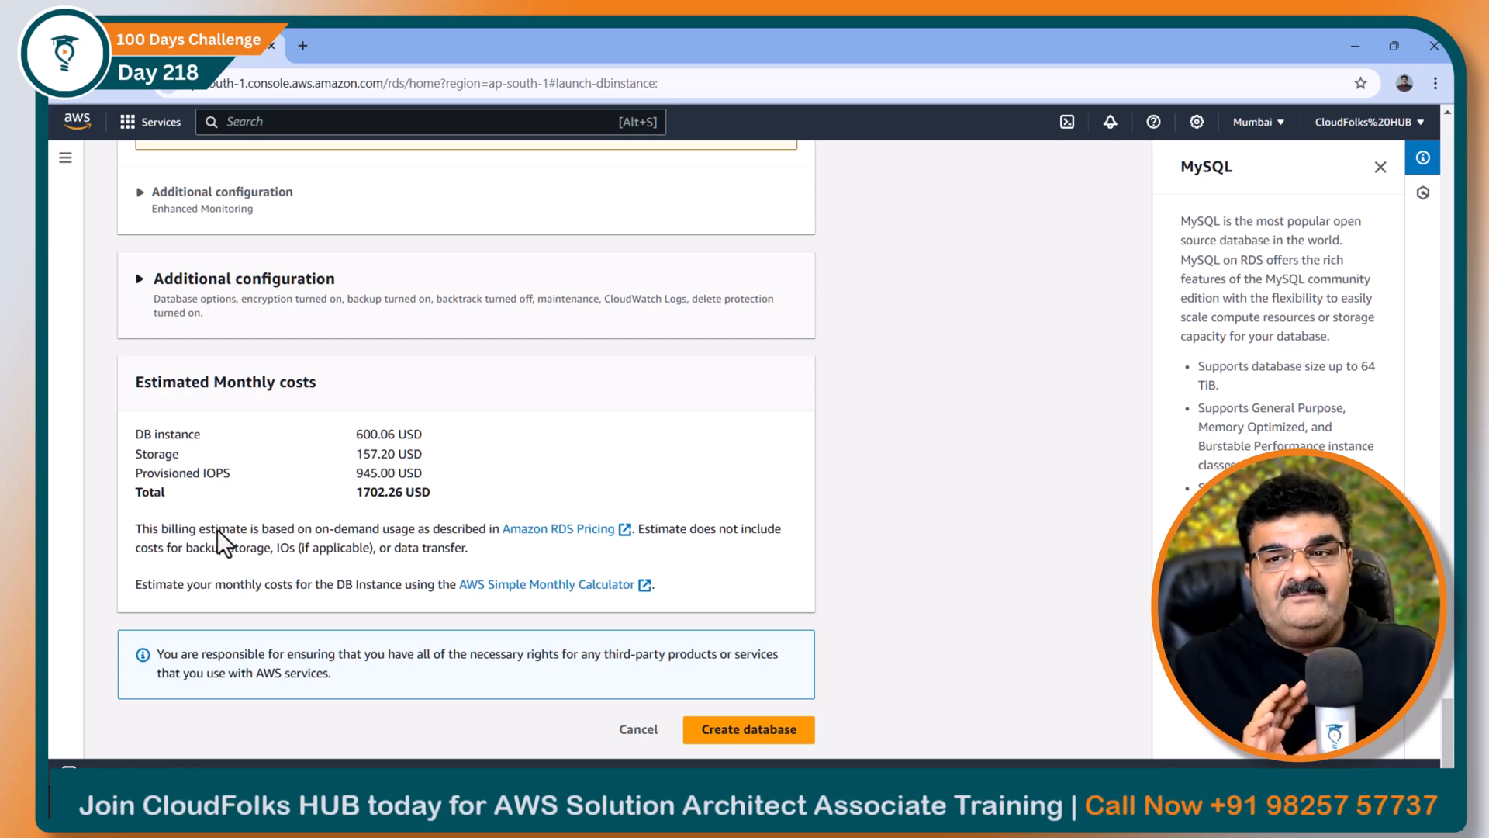
scroll(249, 510, "up", 20)
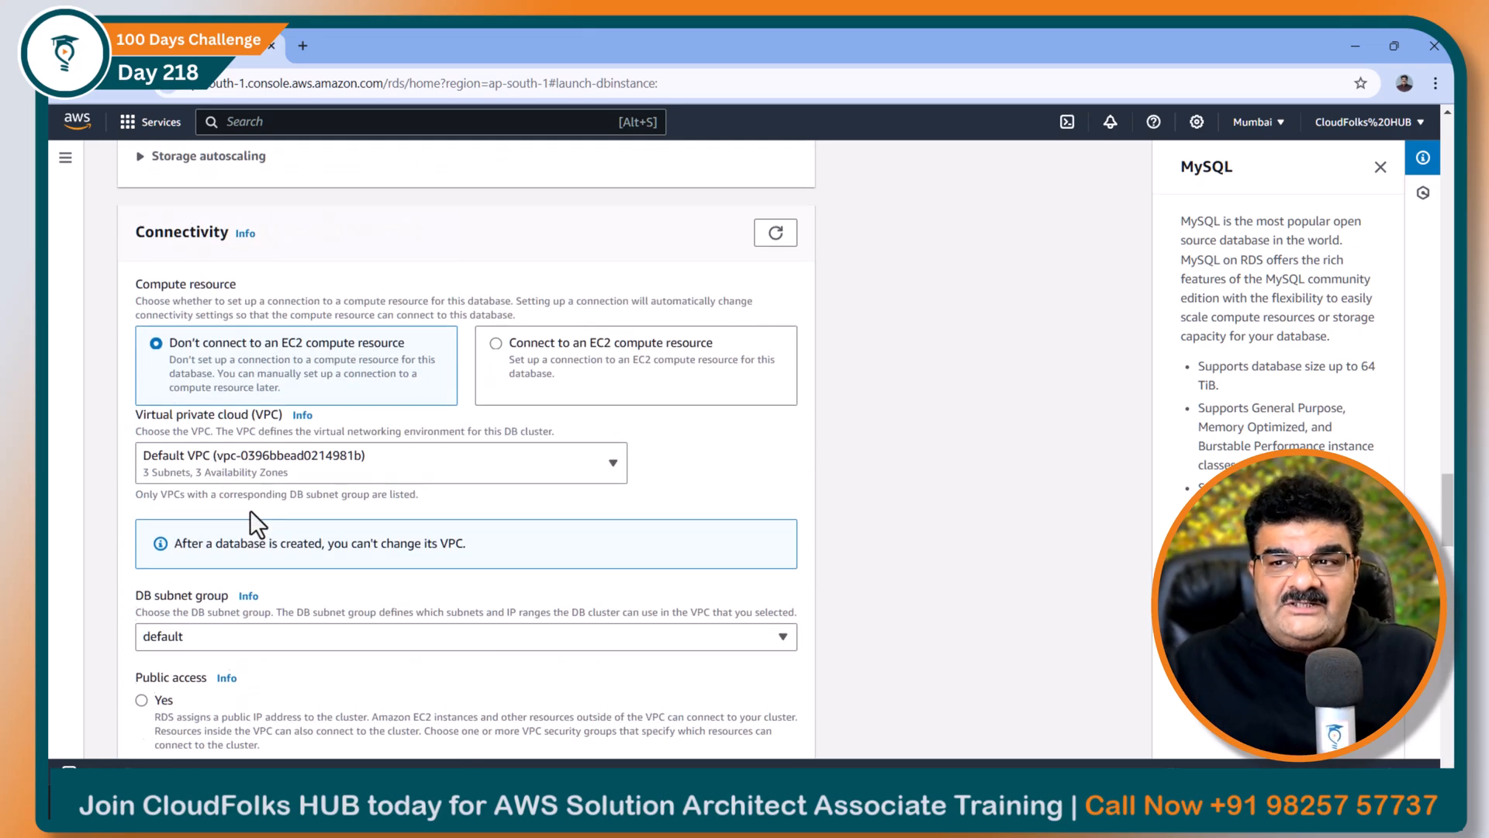
Choose the Free tier template for the new MySQL database.
scroll(250, 510, "up", 20)
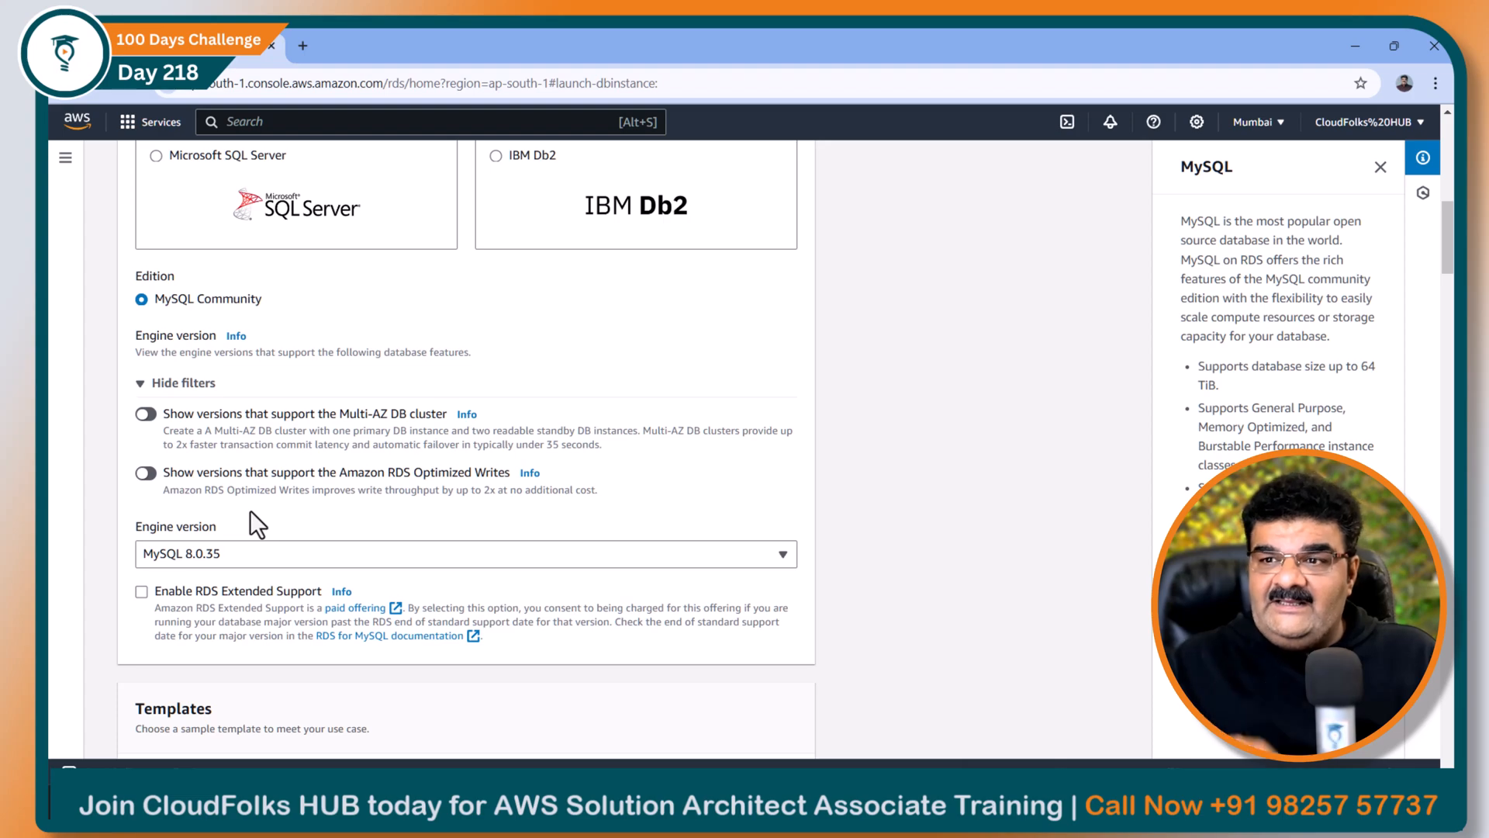
scroll(484, 422, "down", 3)
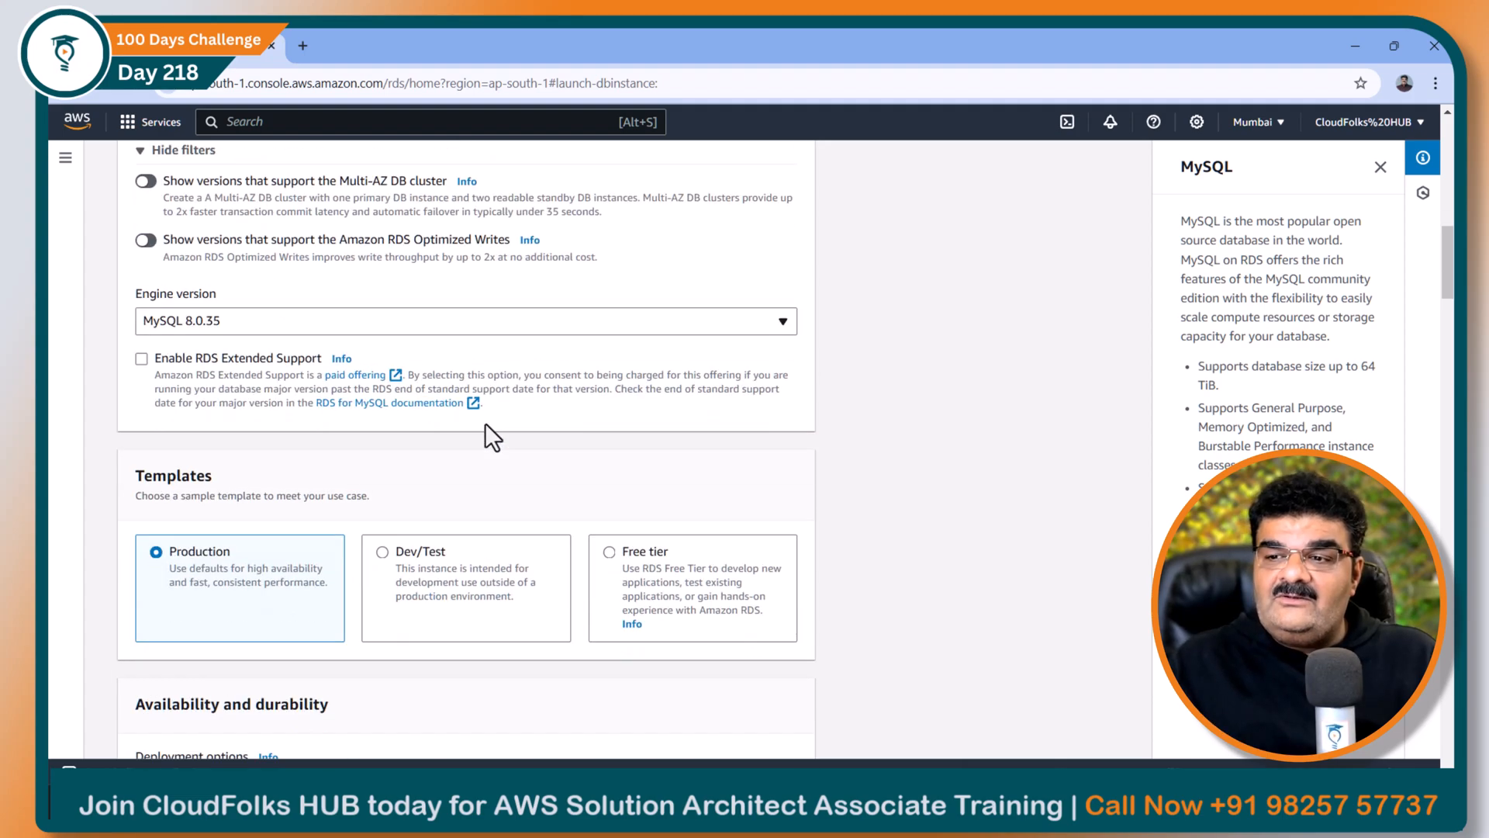
left_click(602, 552)
Replace the default DB instance identifier with mydb.
scroll(601, 554, "down", 3)
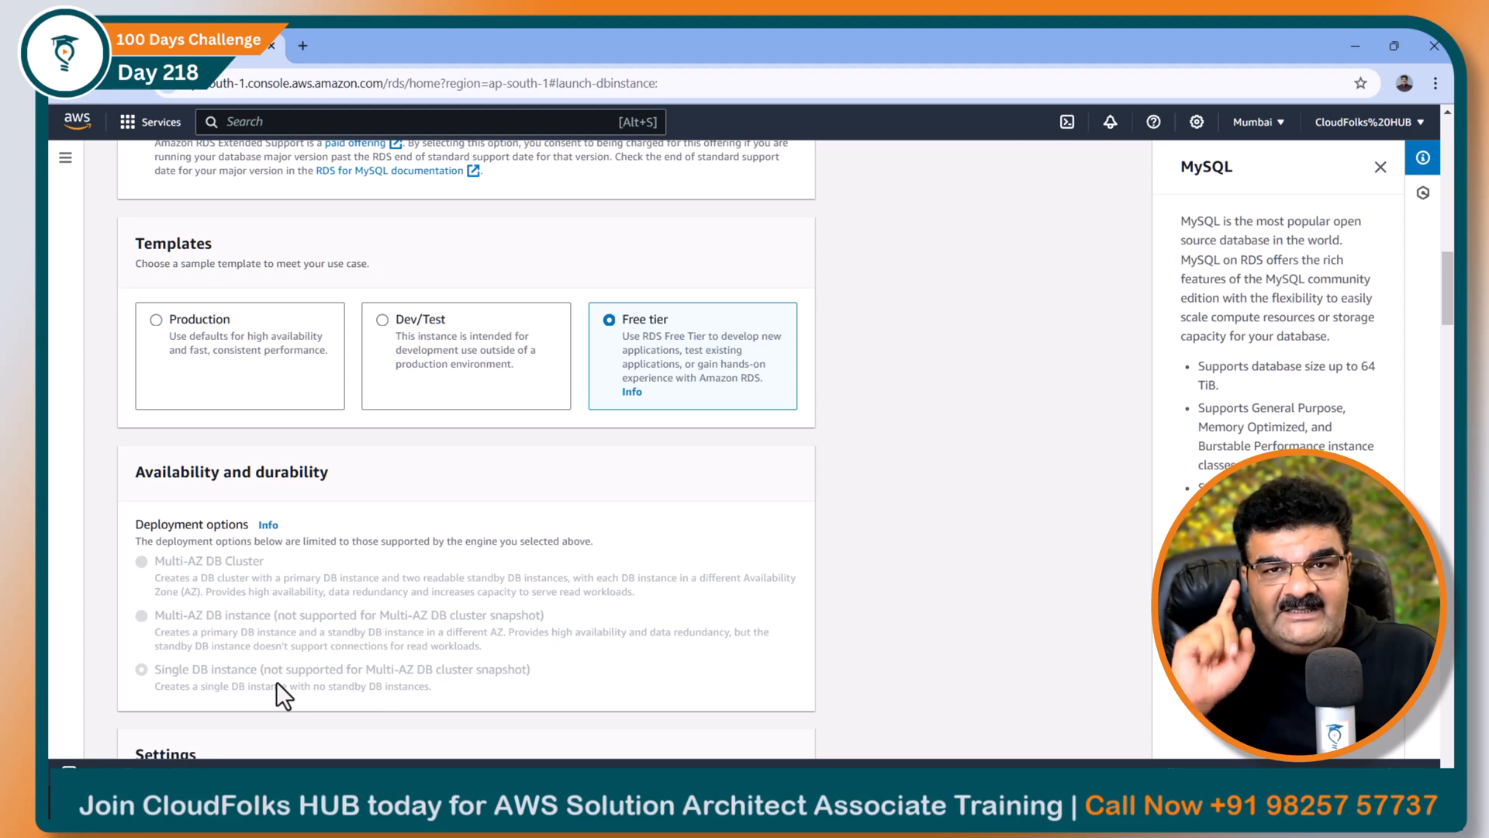
scroll(276, 681, "down", 6)
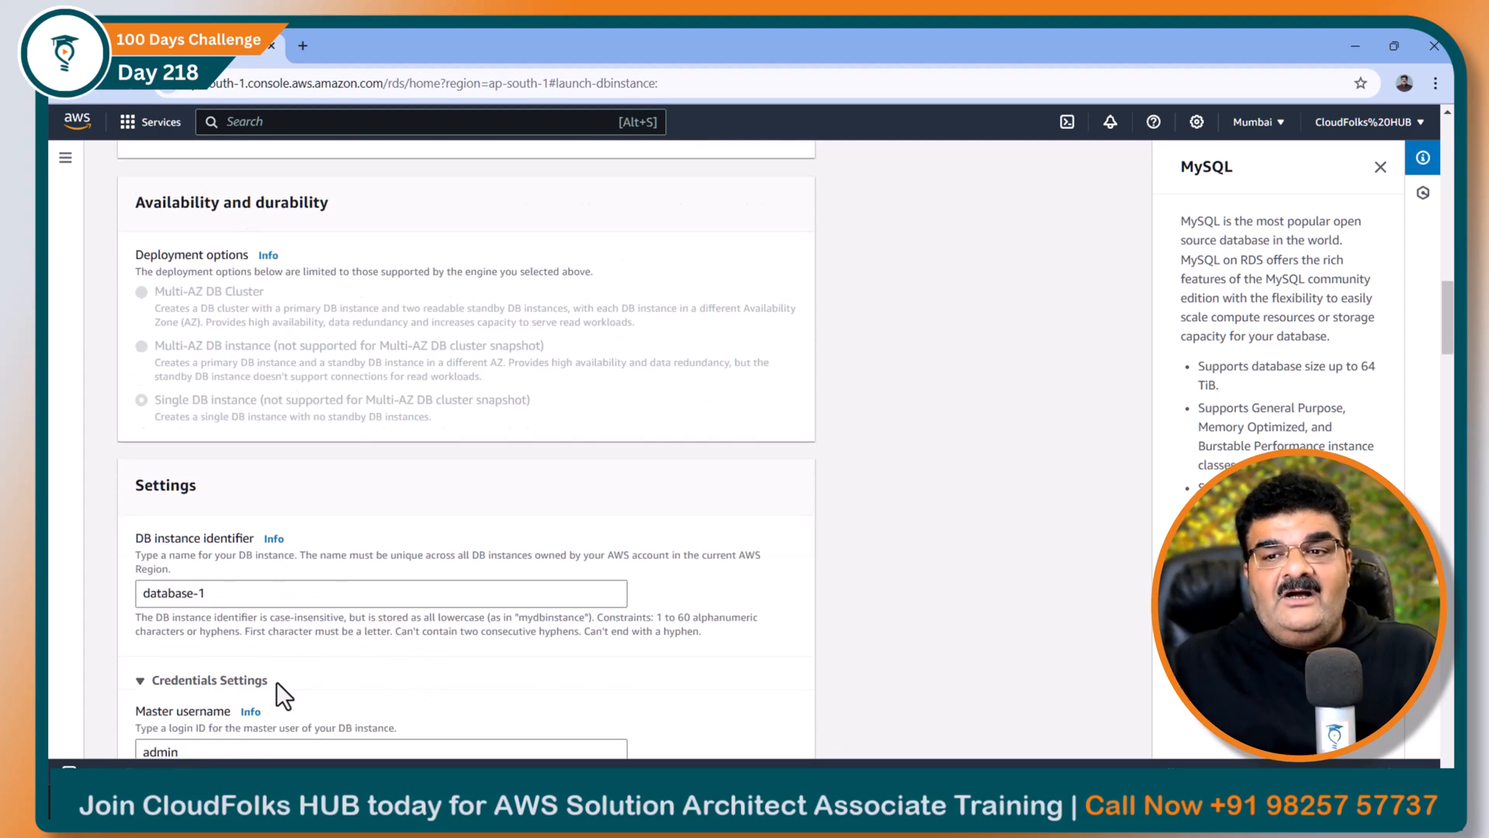
left_click(256, 399)
key("ctrl+a")
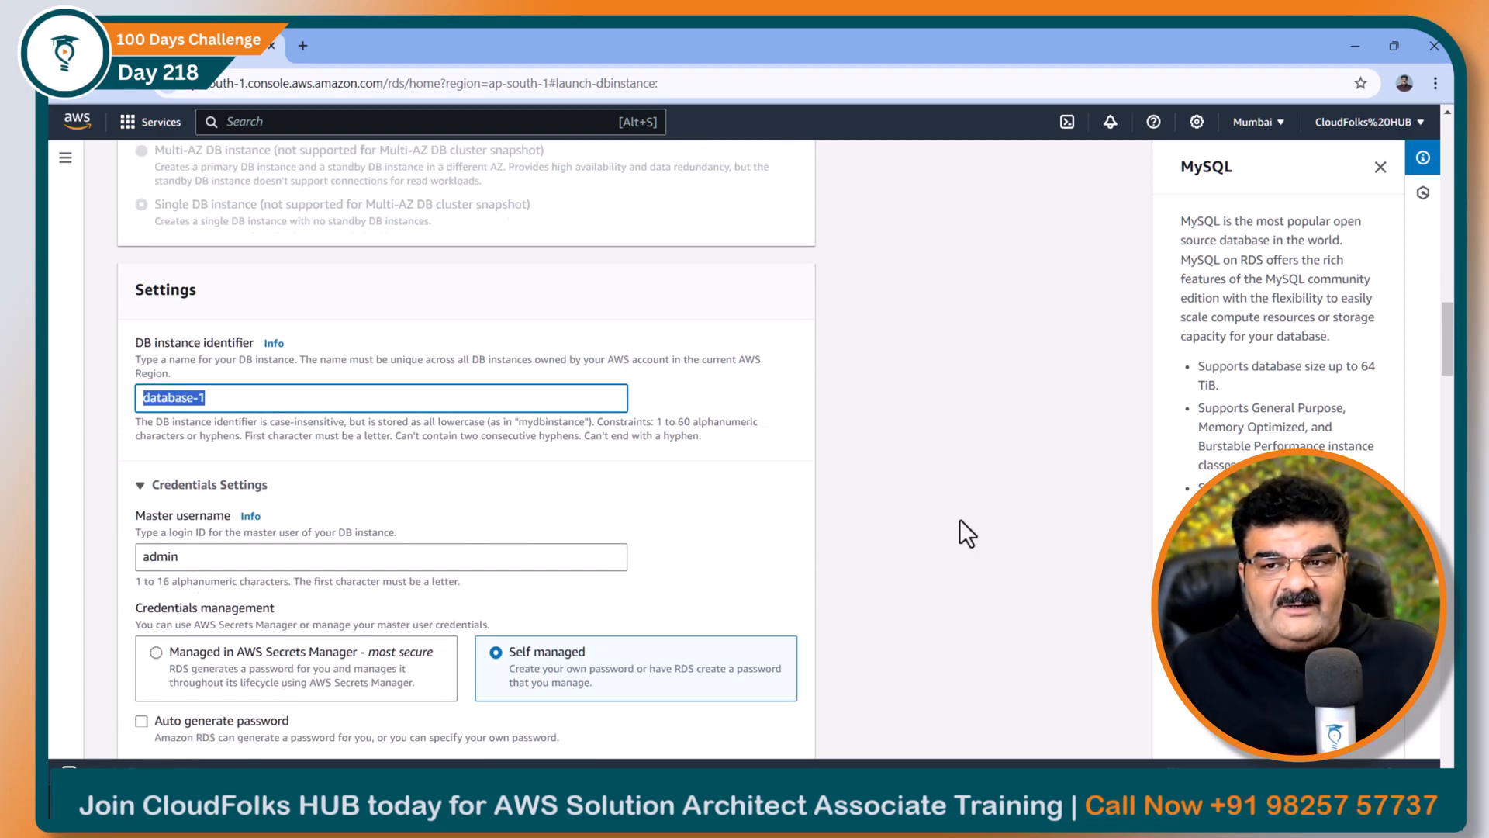
type("m")
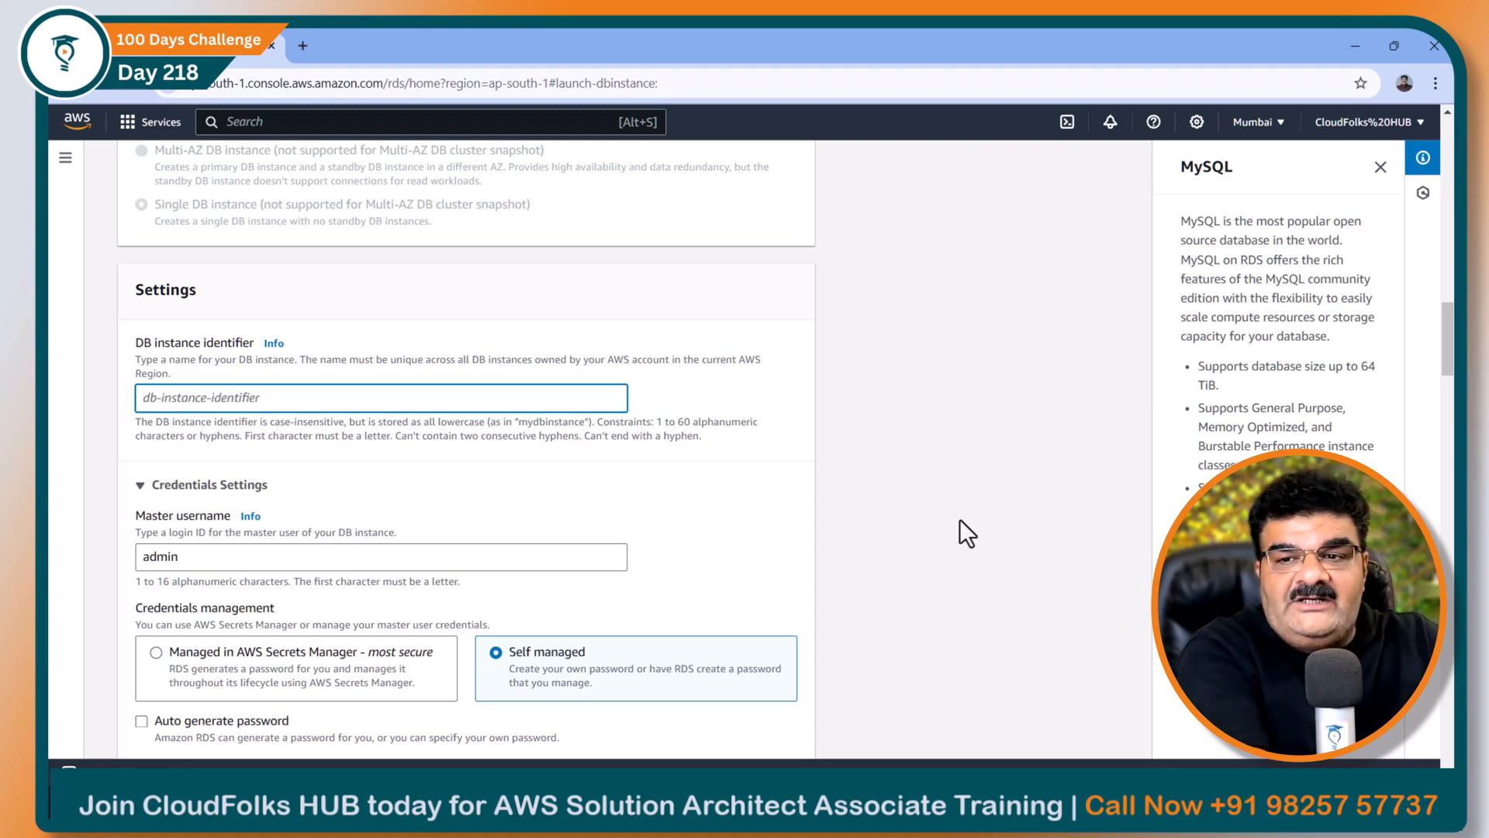
type("ydb")
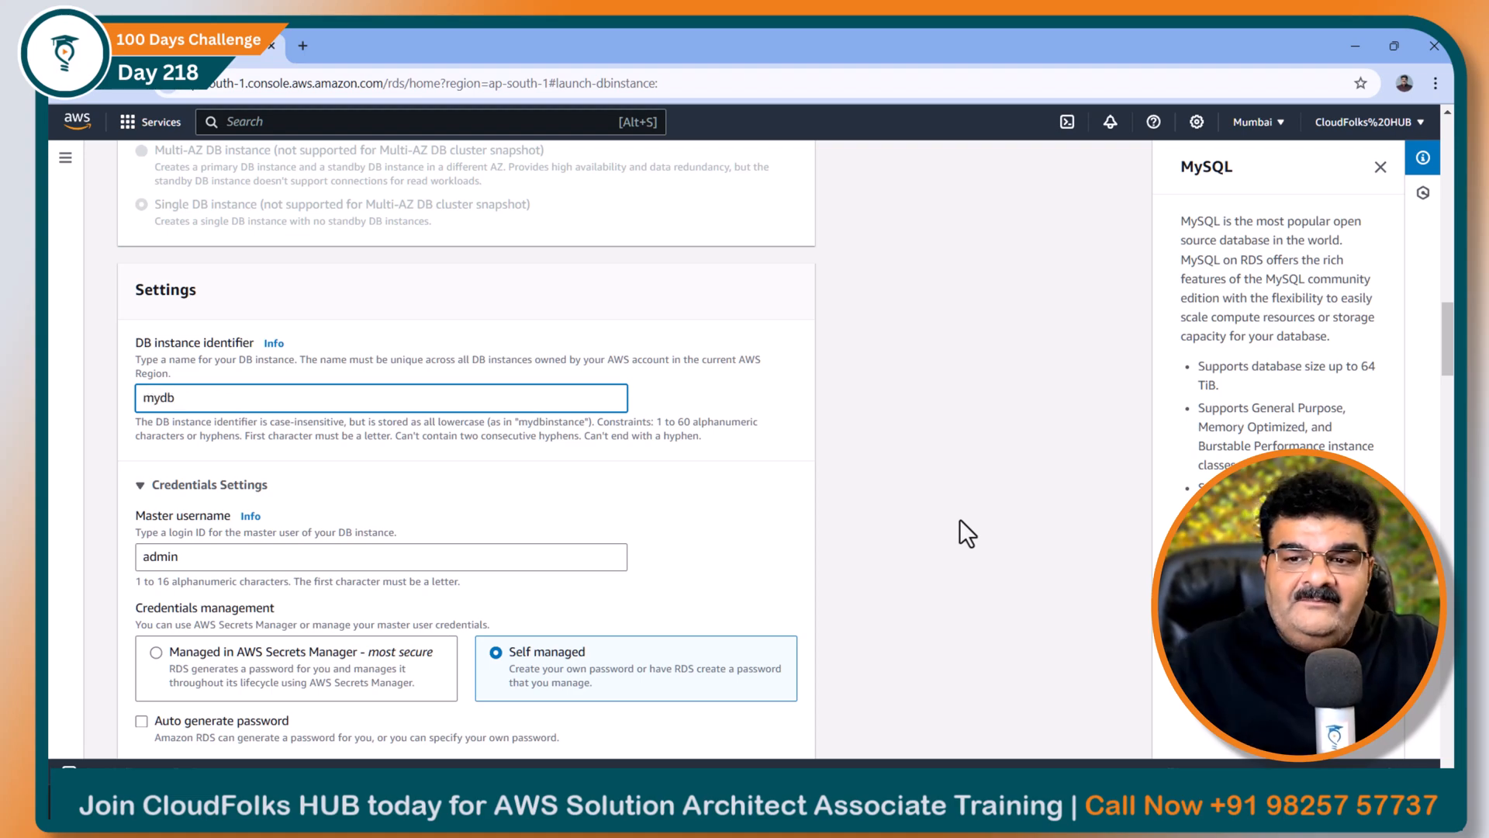
Enter a self-managed master password for the database's admin user.
scroll(755, 594, "down", 3)
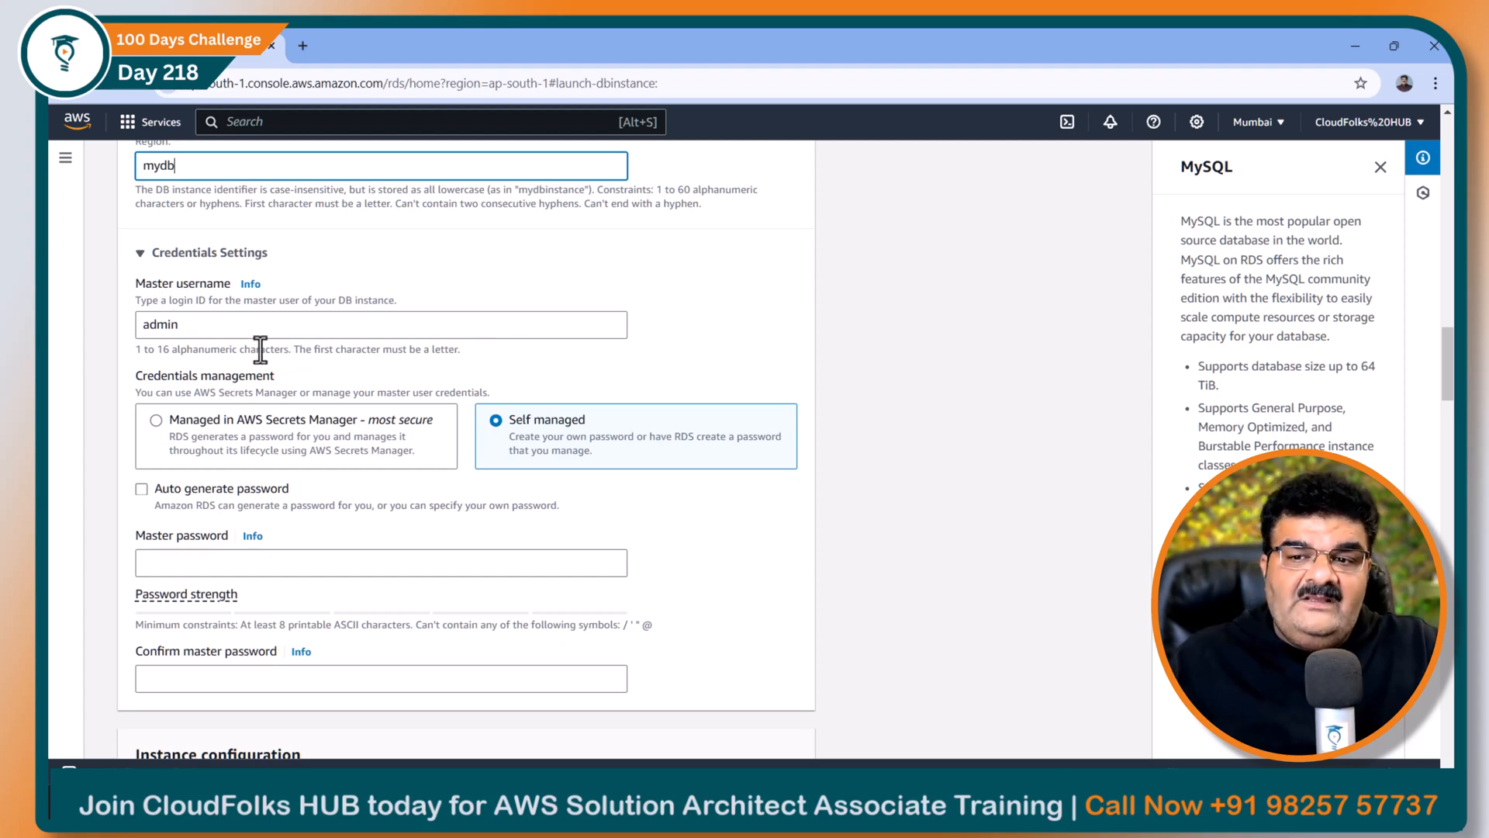
left_click(282, 563)
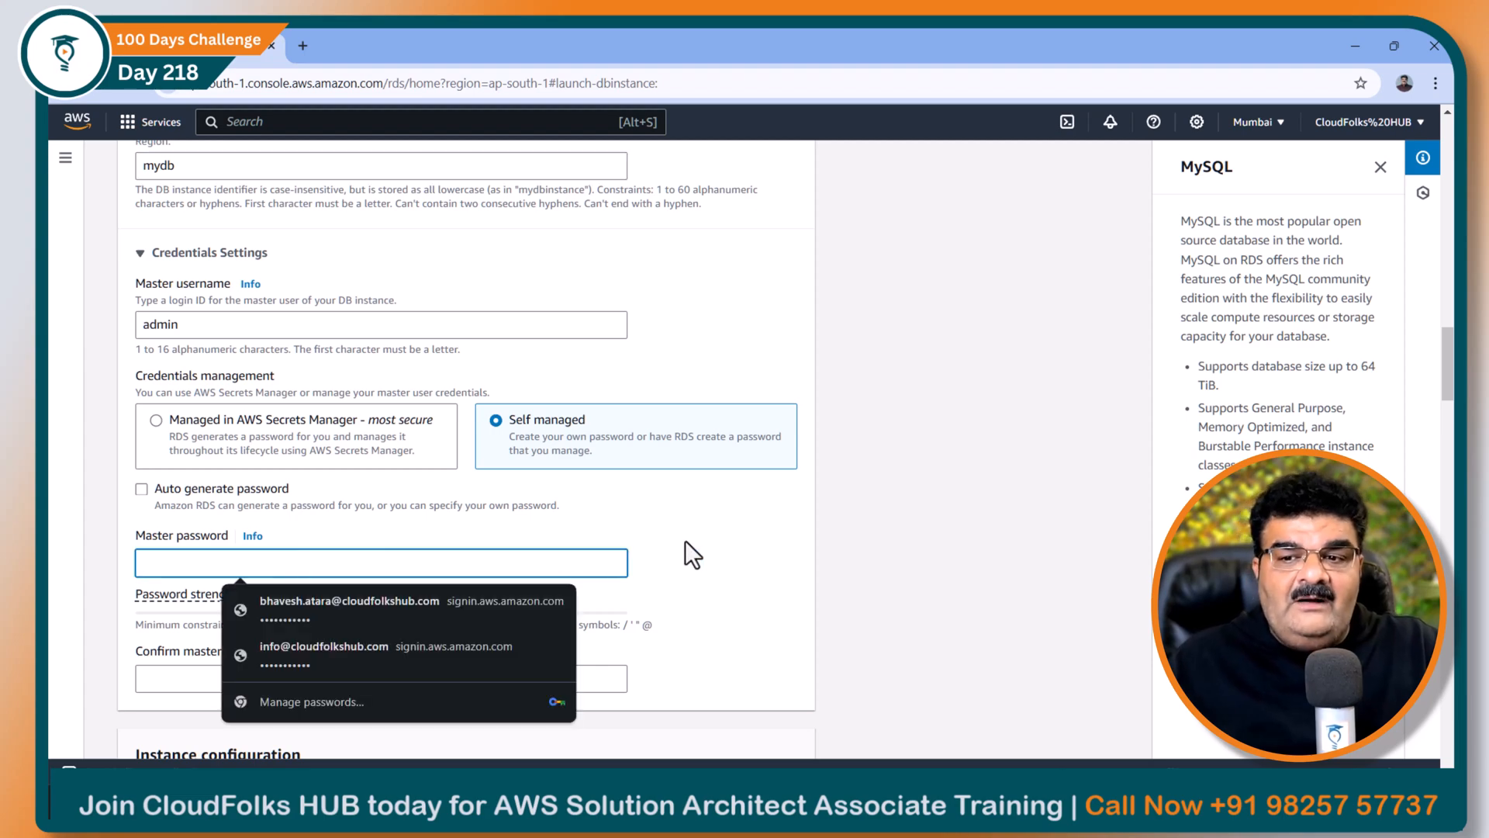
type("a•••")
key("BackSpace")
key("BackSpace")
key("BackSpace")
key("BackSpace")
type("••••••")
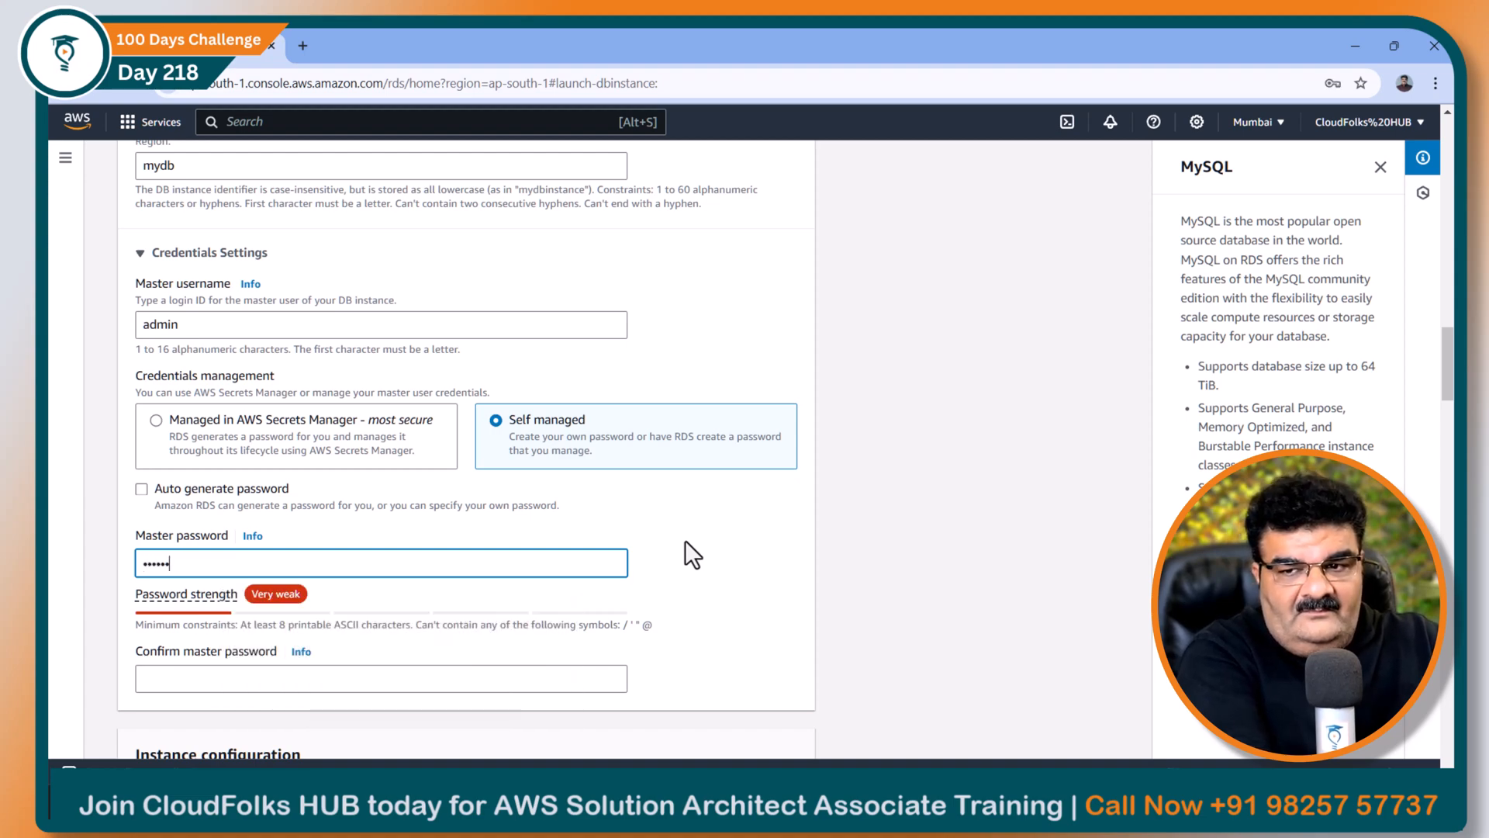
key("BackSpace")
key("BackSpace")
key("BackSpace")
key("BackSpace")
key("BackSpace")
key("BackSpace")
type("••••••••••")
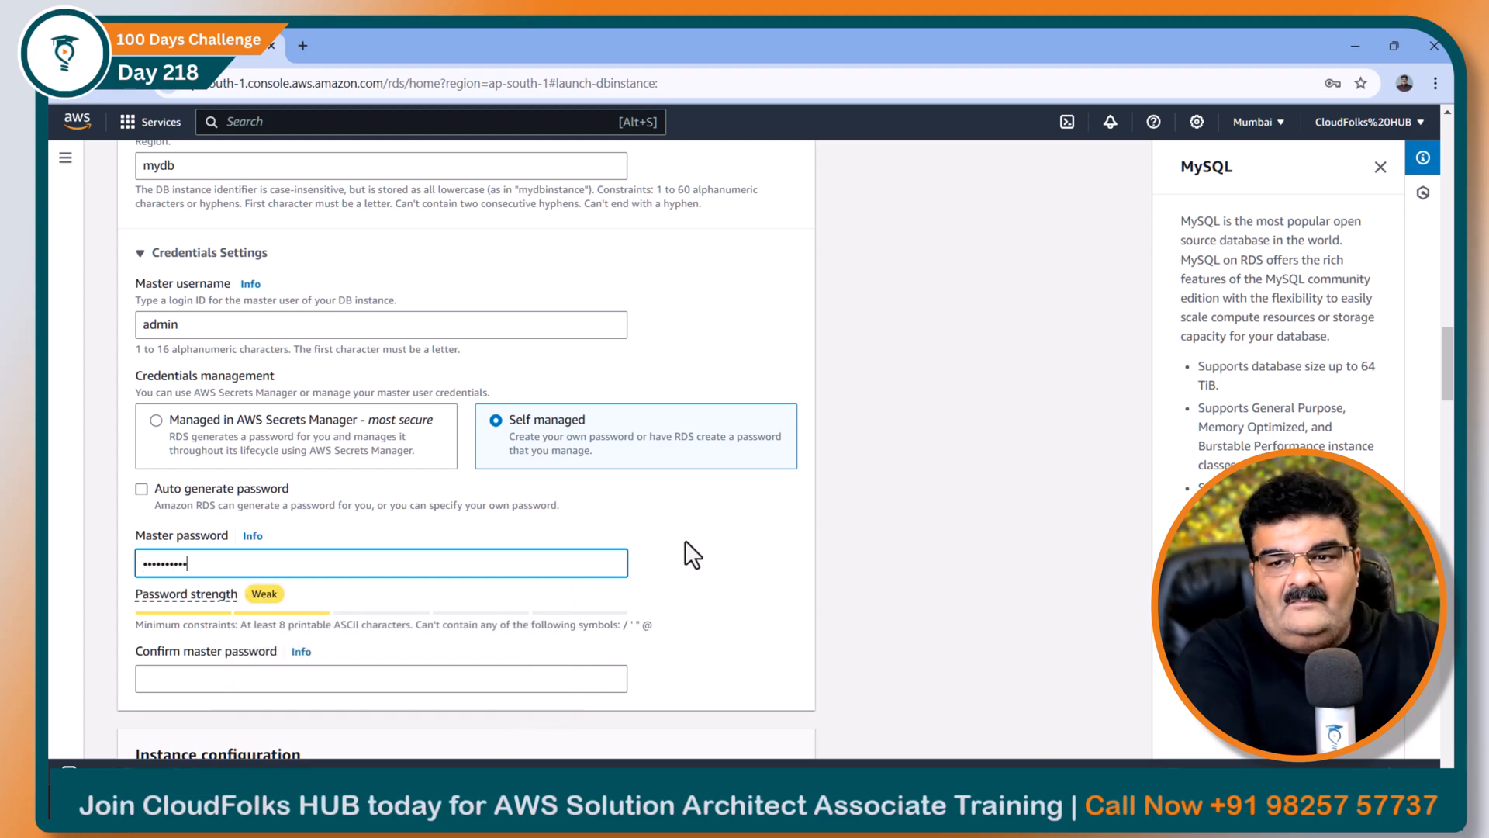
Repeat the master password in the Confirm master password field.
left_click(313, 673)
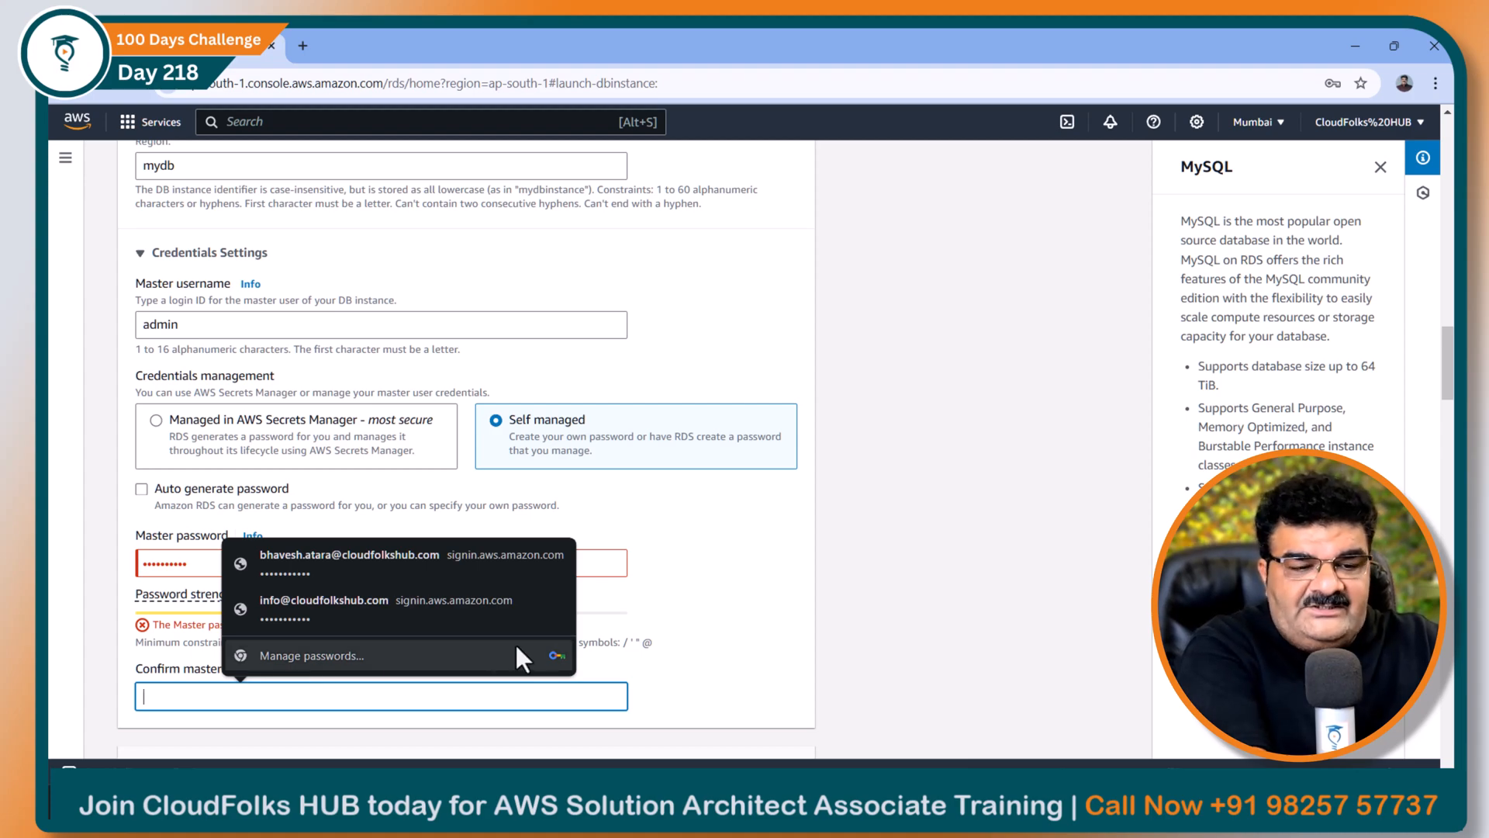
type("••••••")
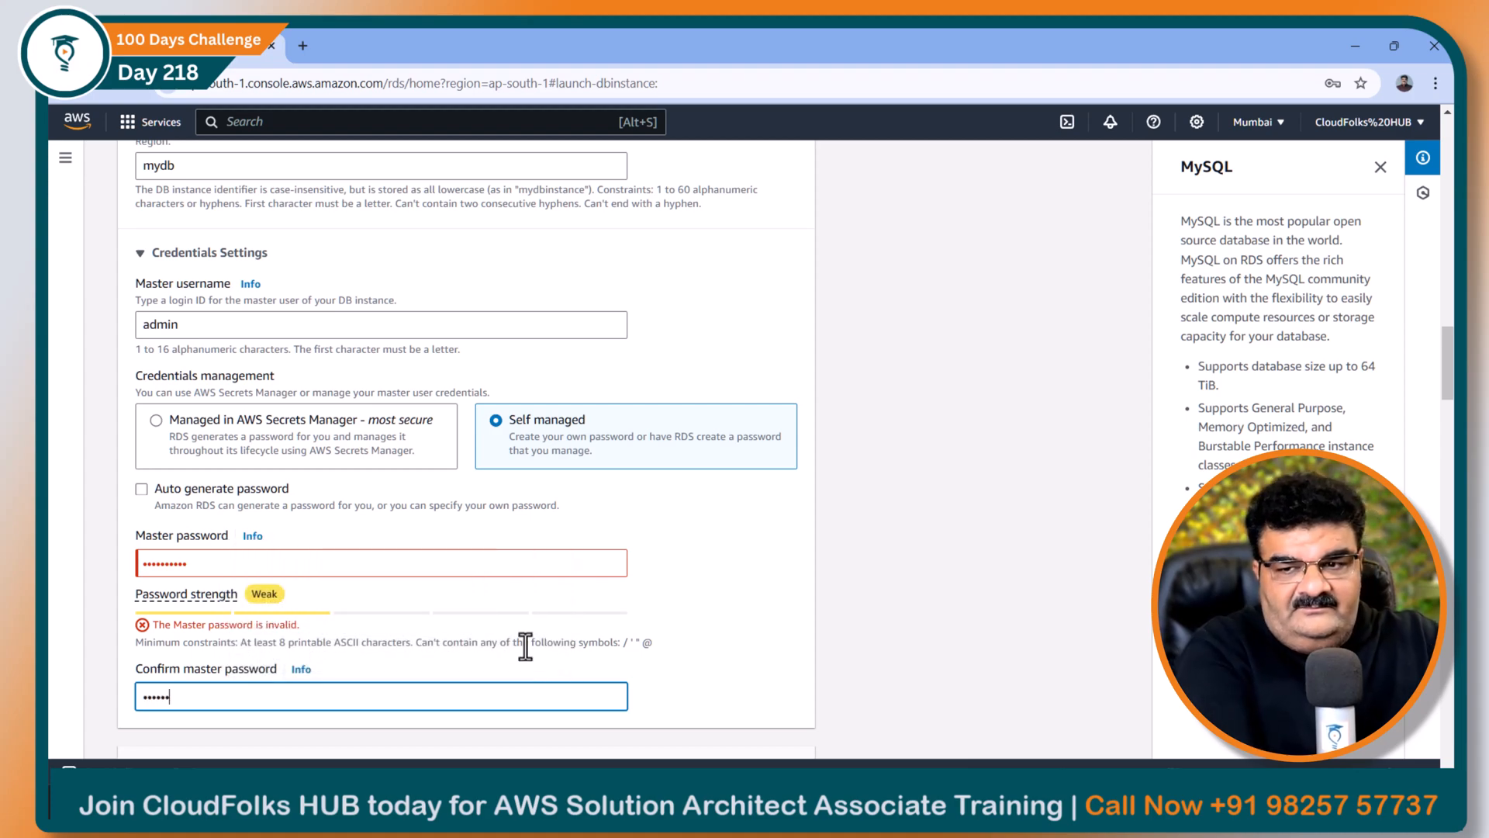
type("••••")
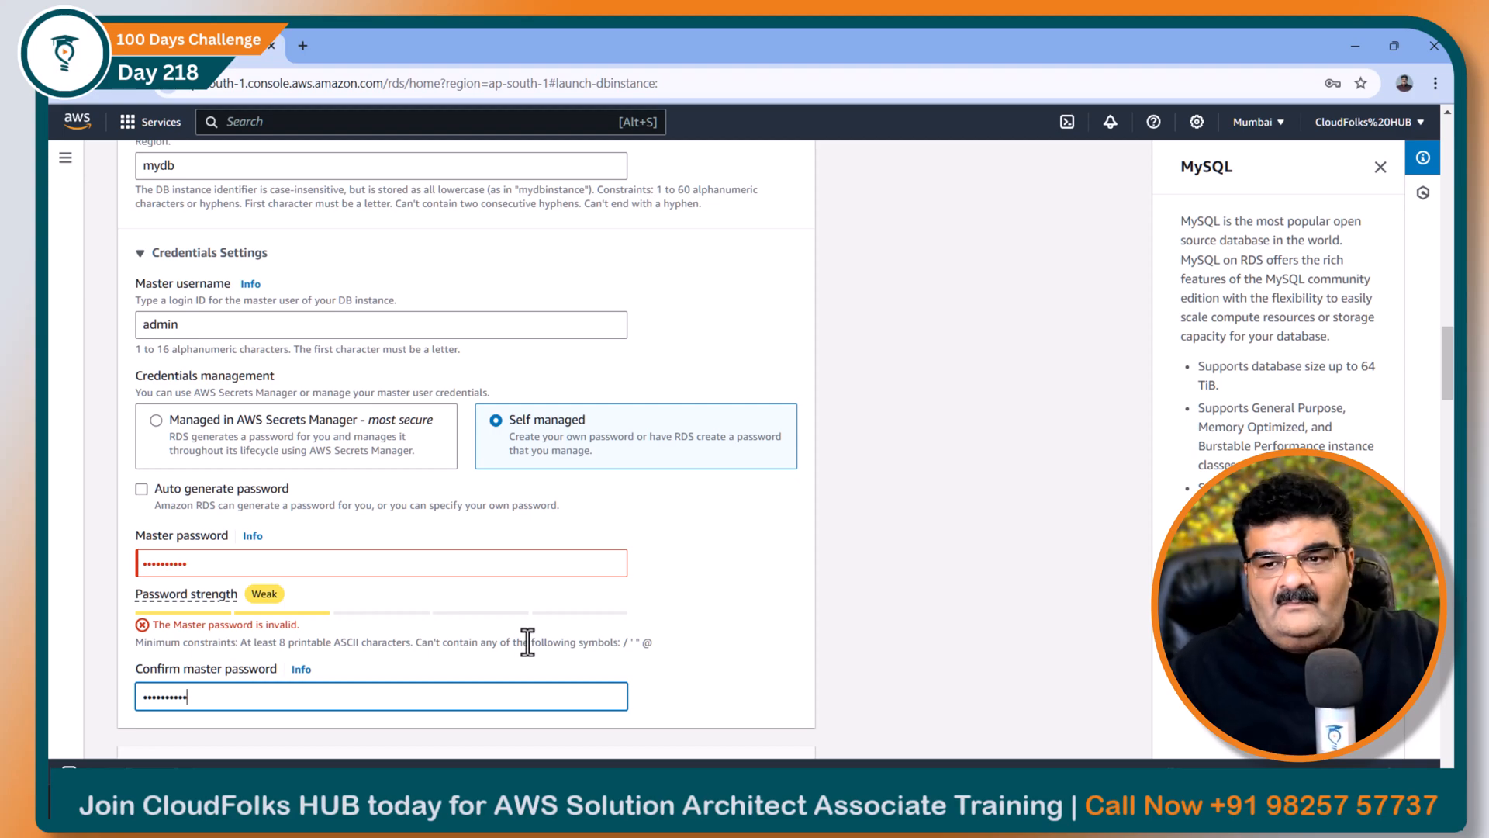
Delete and retype the last character of the master password.
left_click(237, 558)
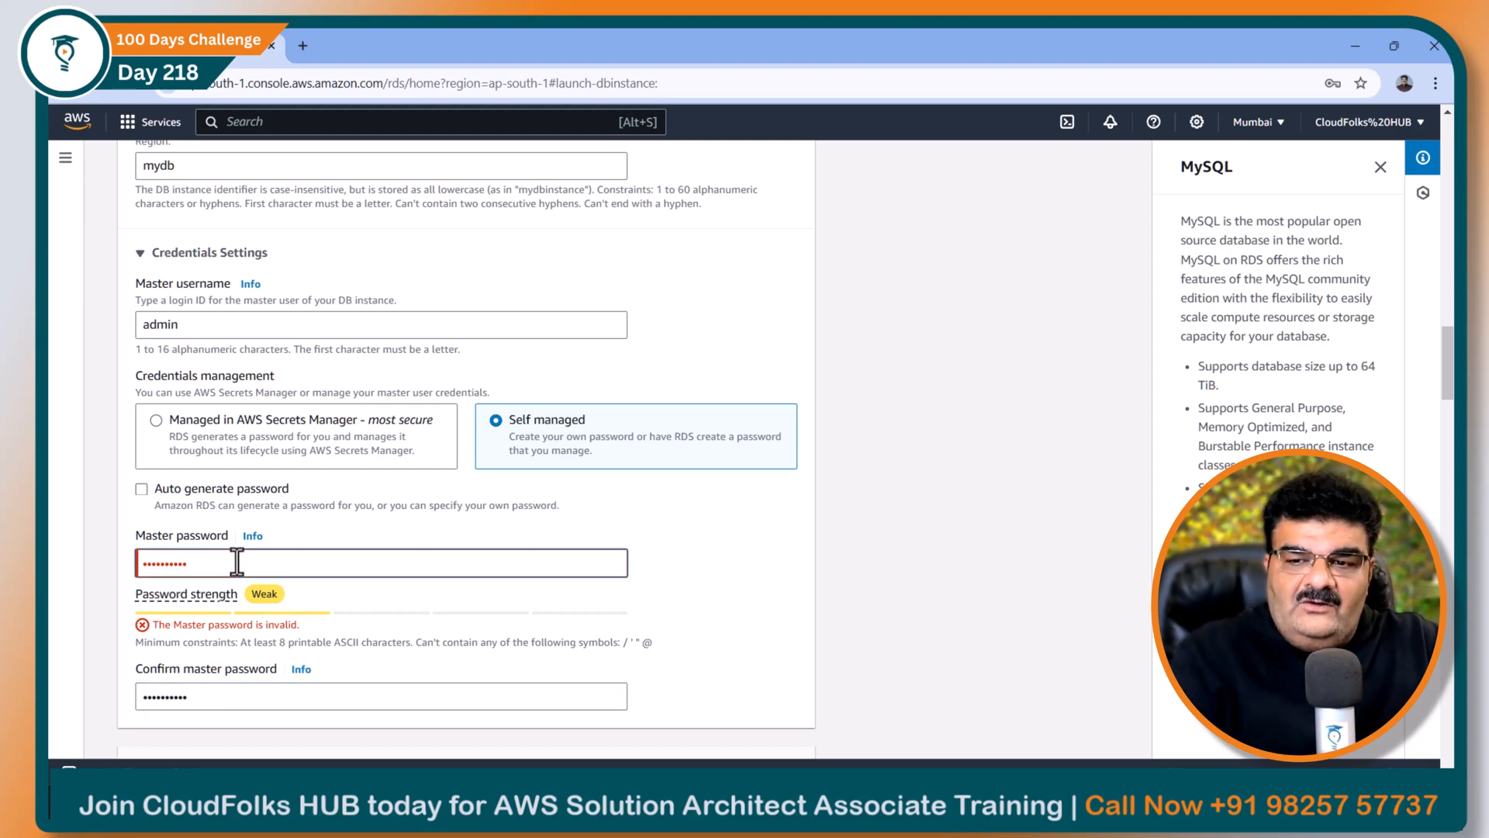
key("BackSpace")
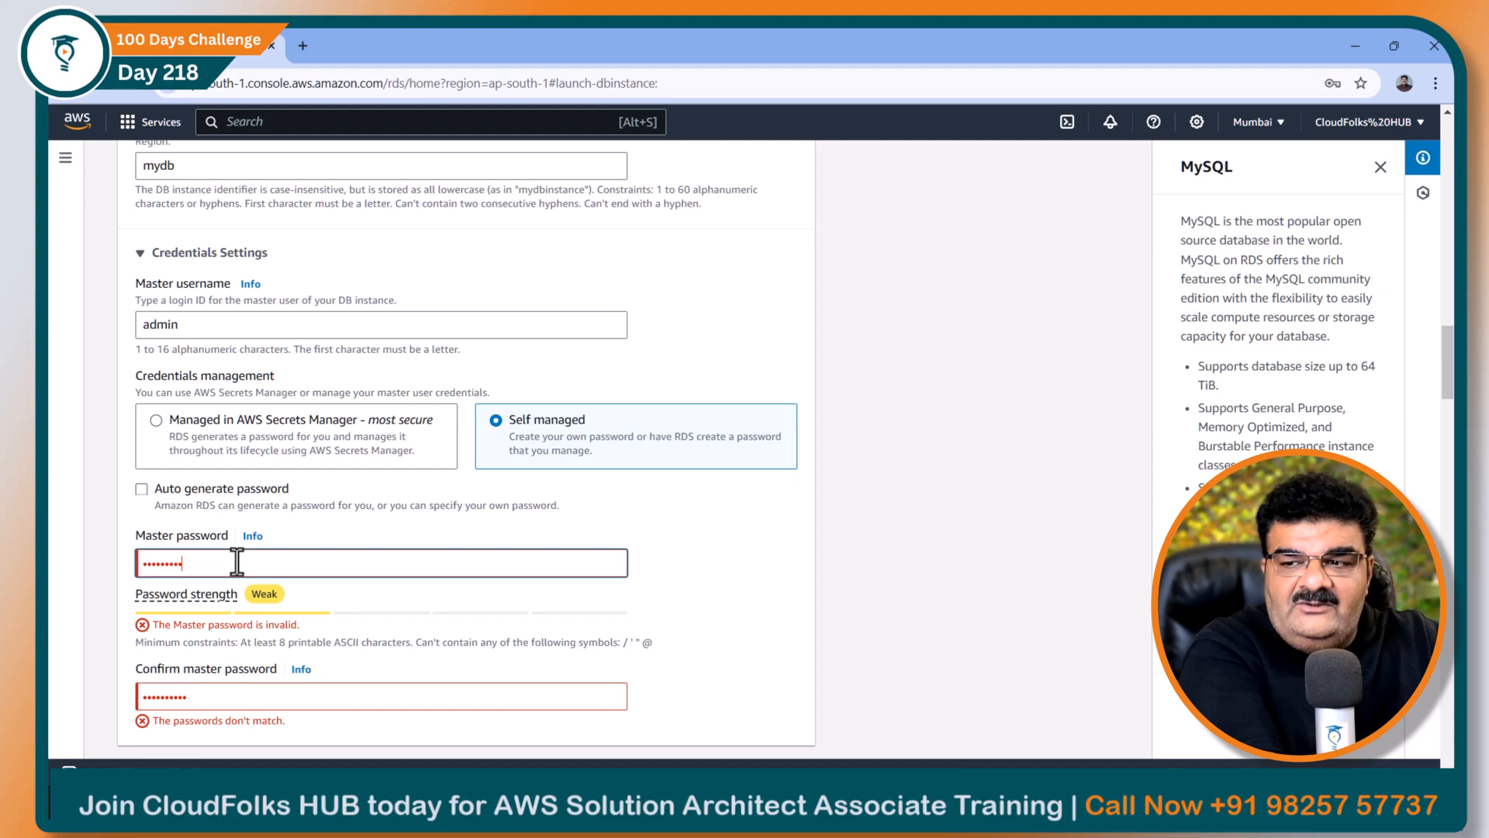
type("•")
key("Tab")
scroll(349, 416, "down", 2)
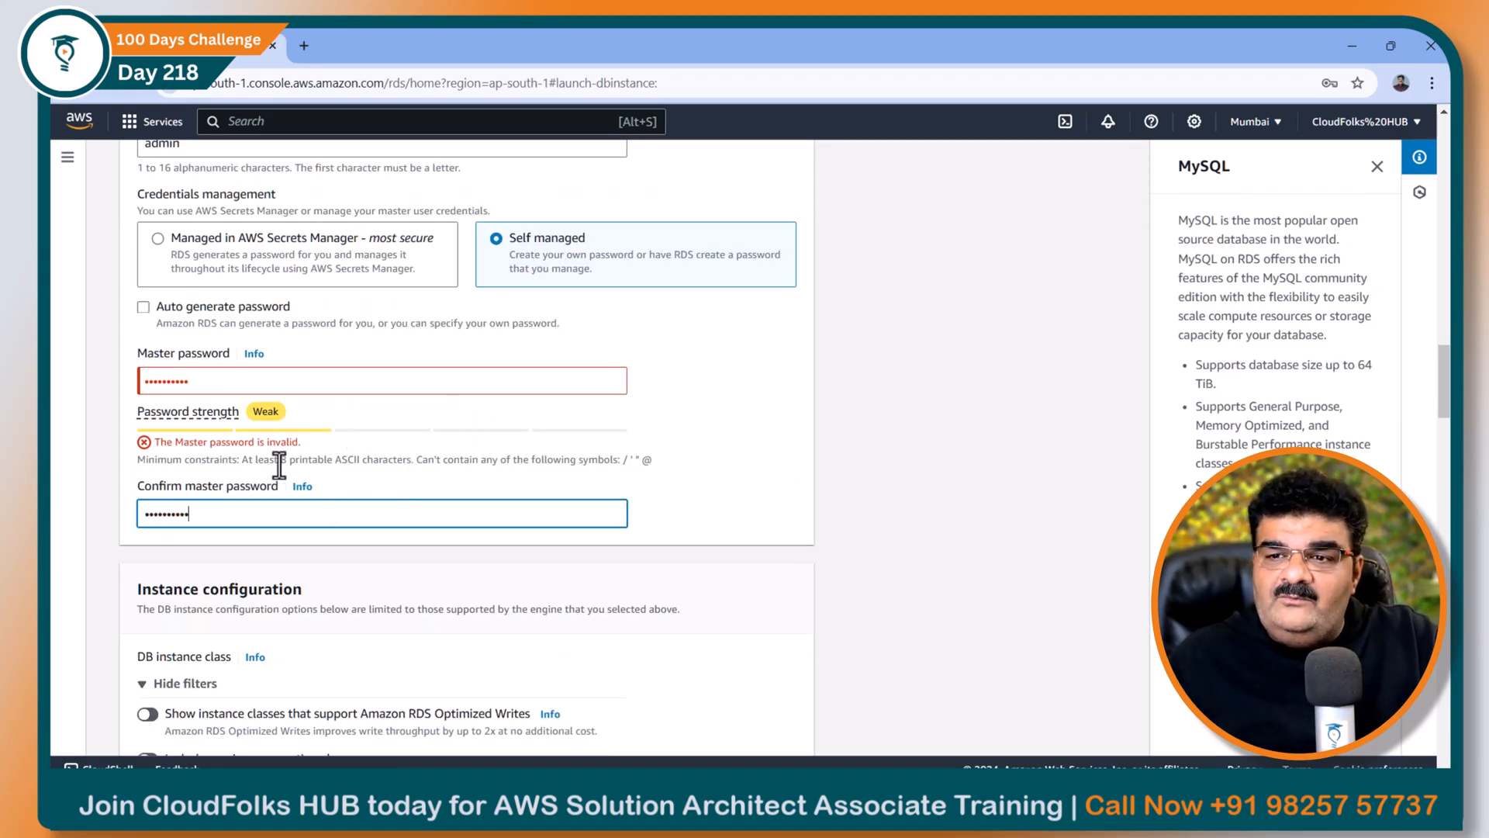
Append one more character to both the master password and its confirmation.
left_click(223, 381)
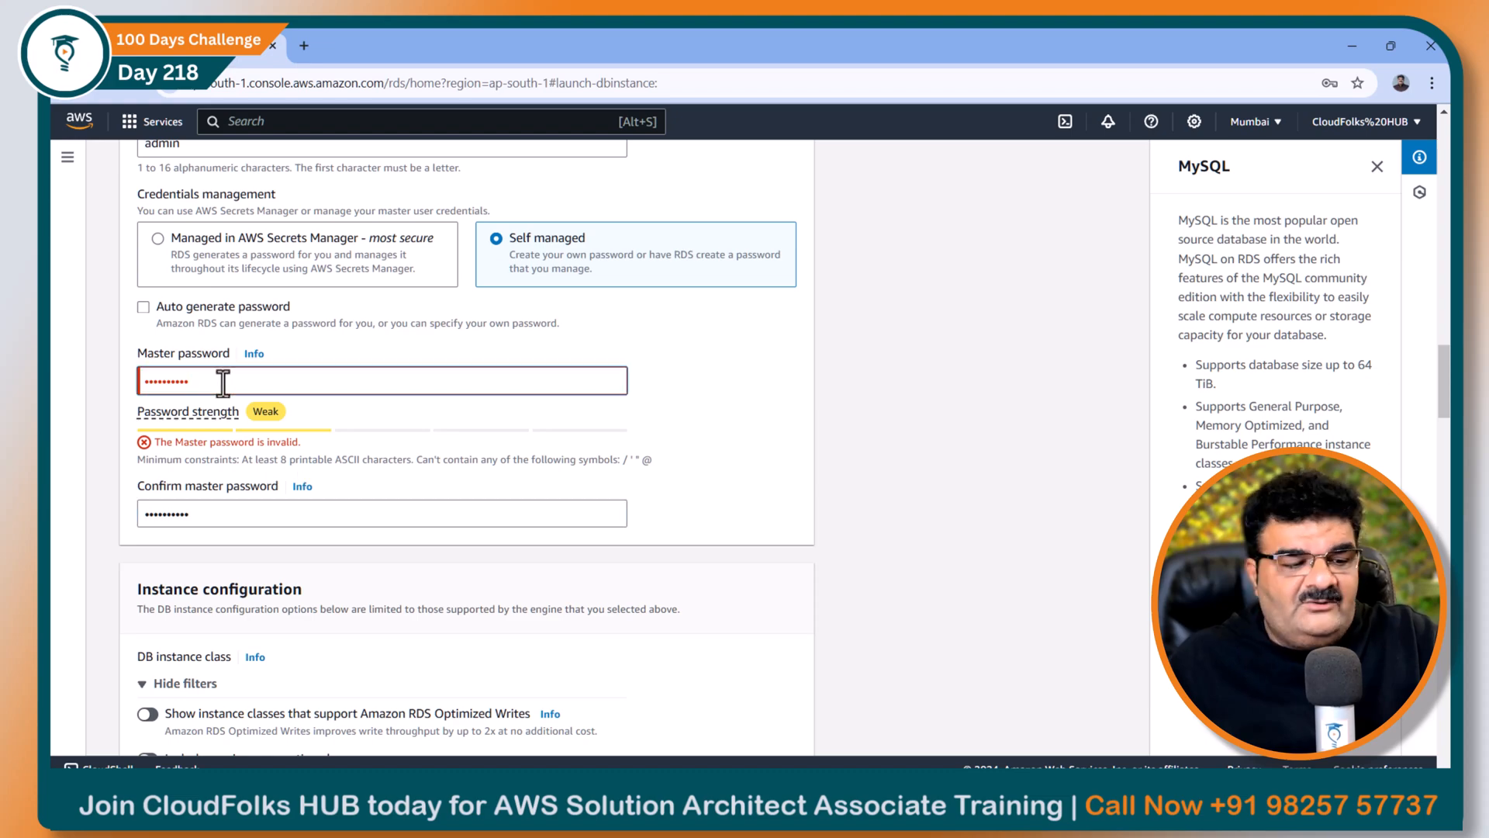
type("•")
left_click(231, 516)
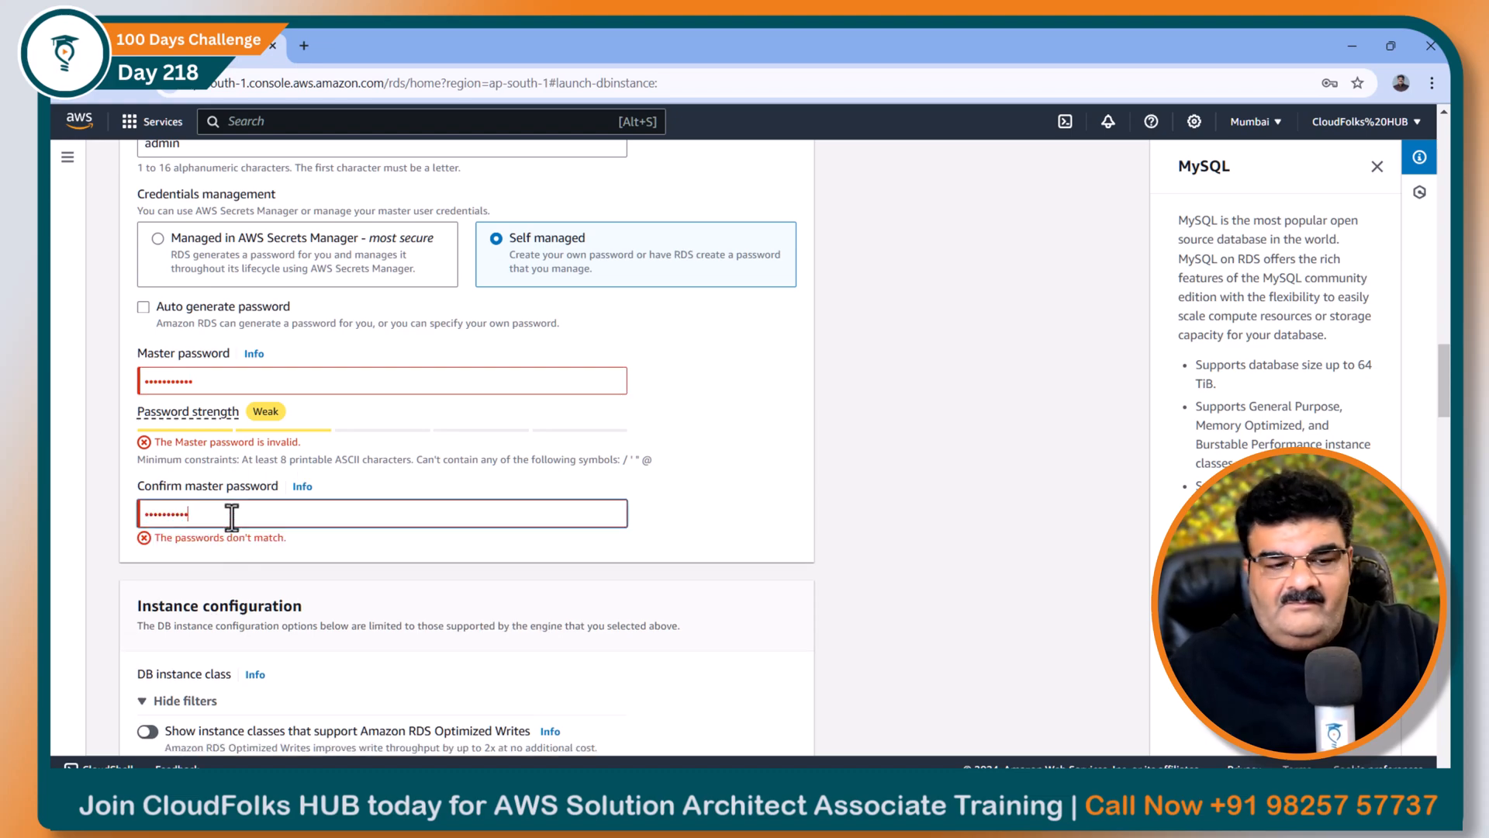
type("•")
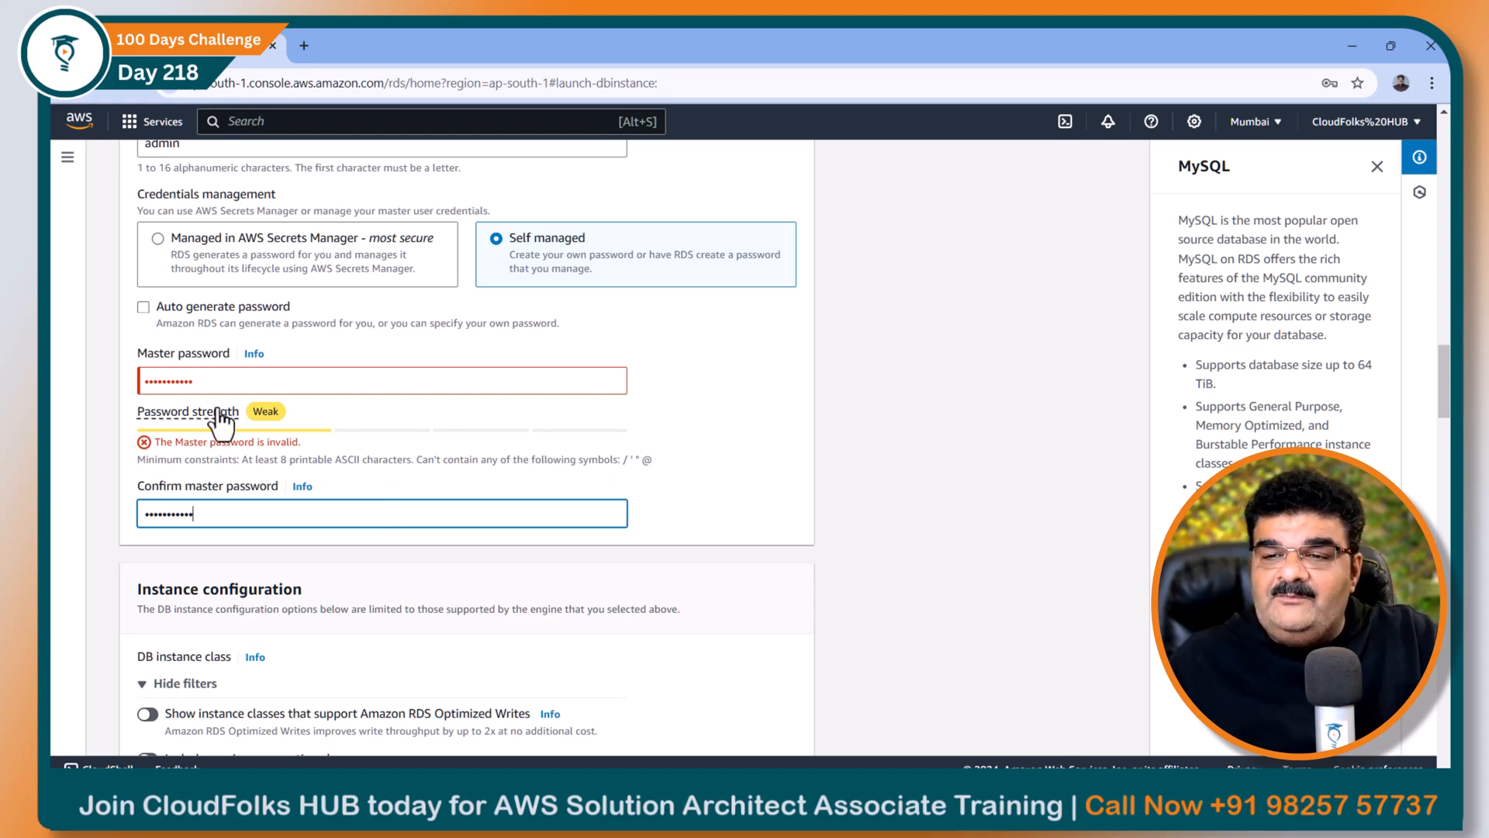
Clear the master password field and enter a new master password without disallowed symbols.
left_click(231, 381)
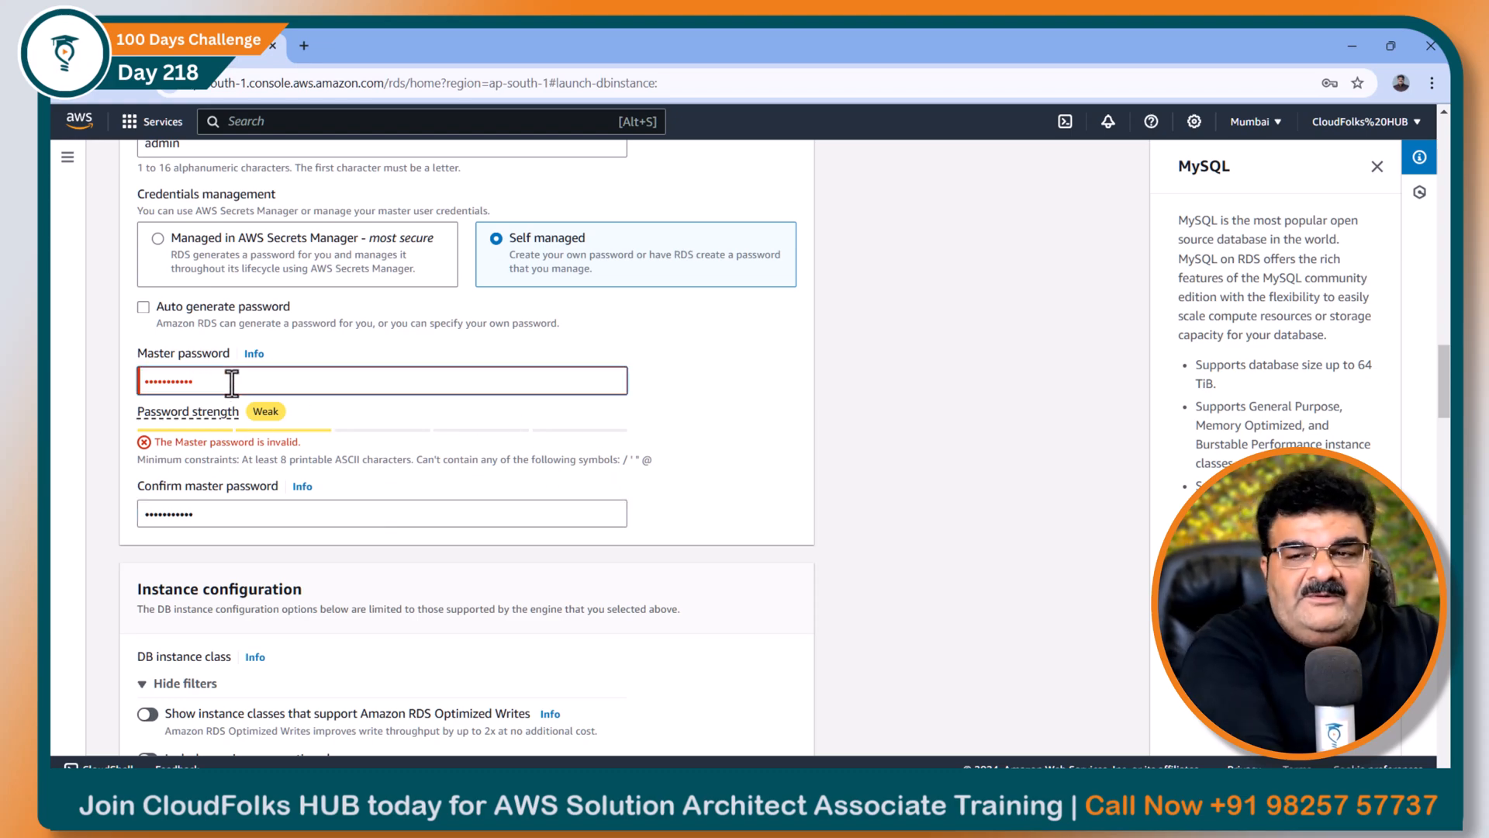
key("BackSpace")
key("BackSpace")
key("BackSpace")
key("BackSpace")
key("BackSpace")
key("BackSpace")
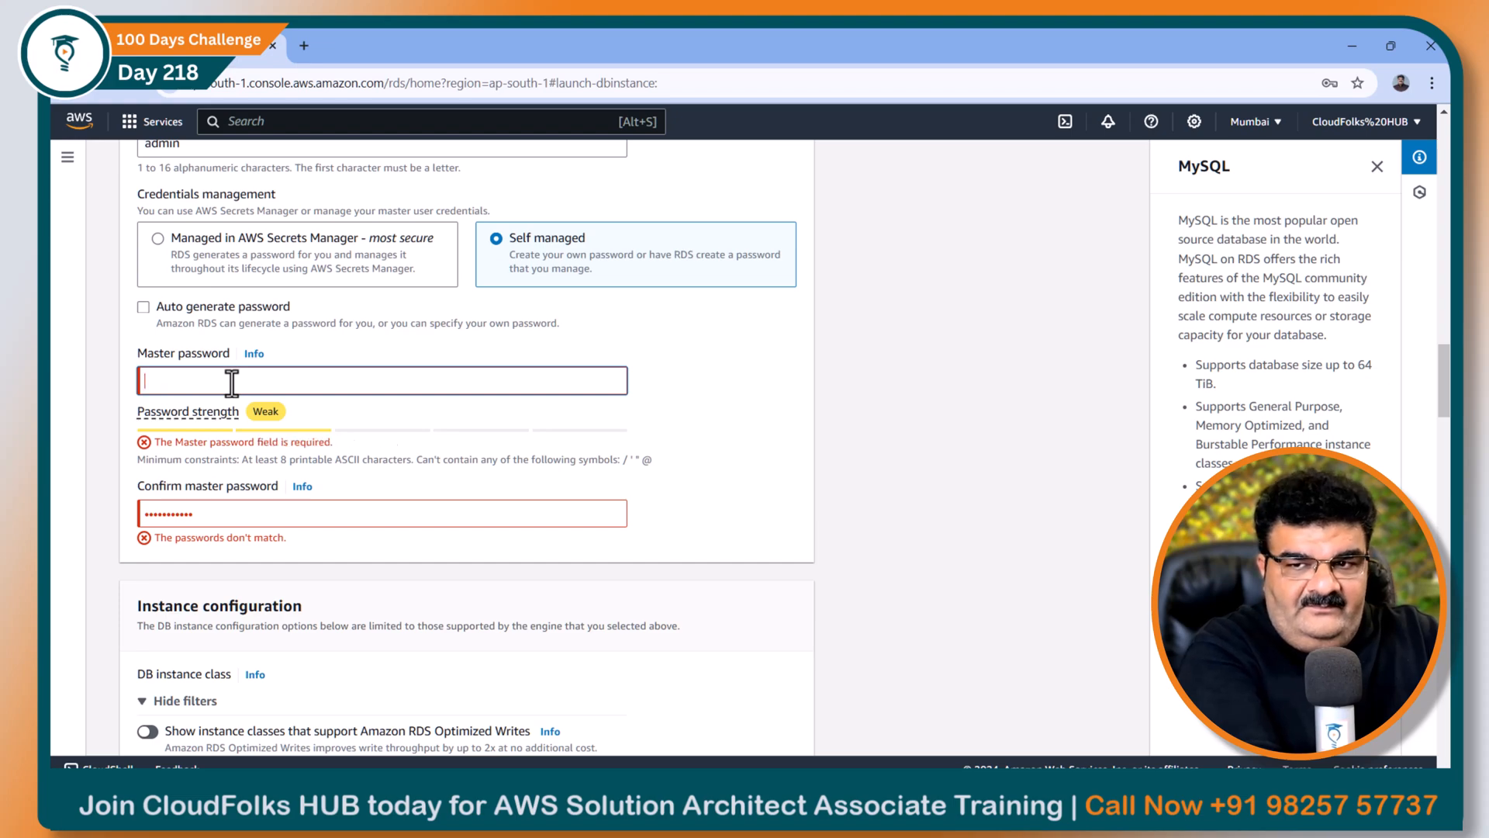
key("BackSpace")
key("BackSpace")
key("BackSpace")
key("BackSpace")
key("BackSpace")
type("a")
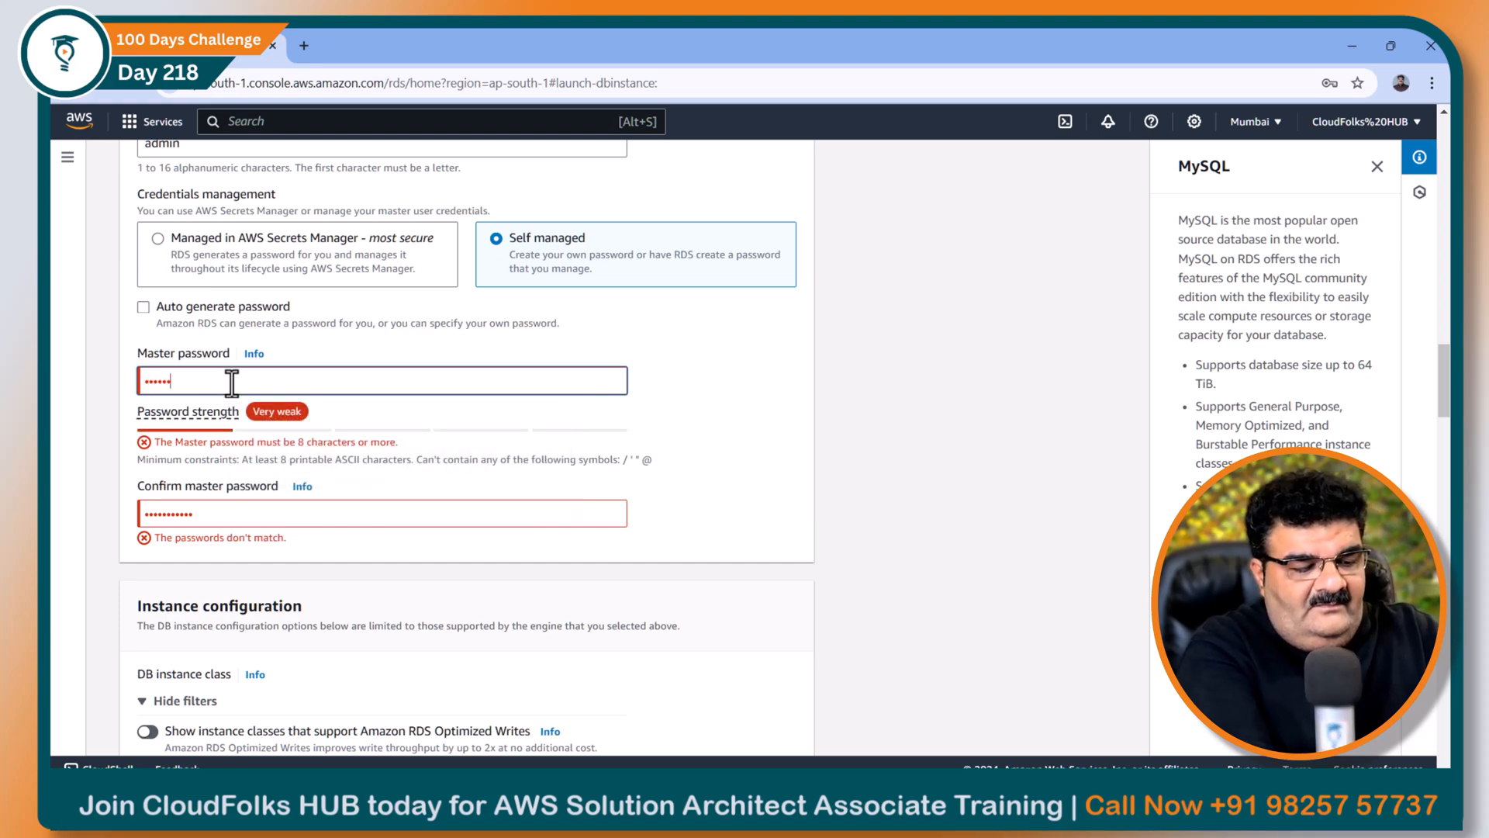
type("aaaaaaaaaa")
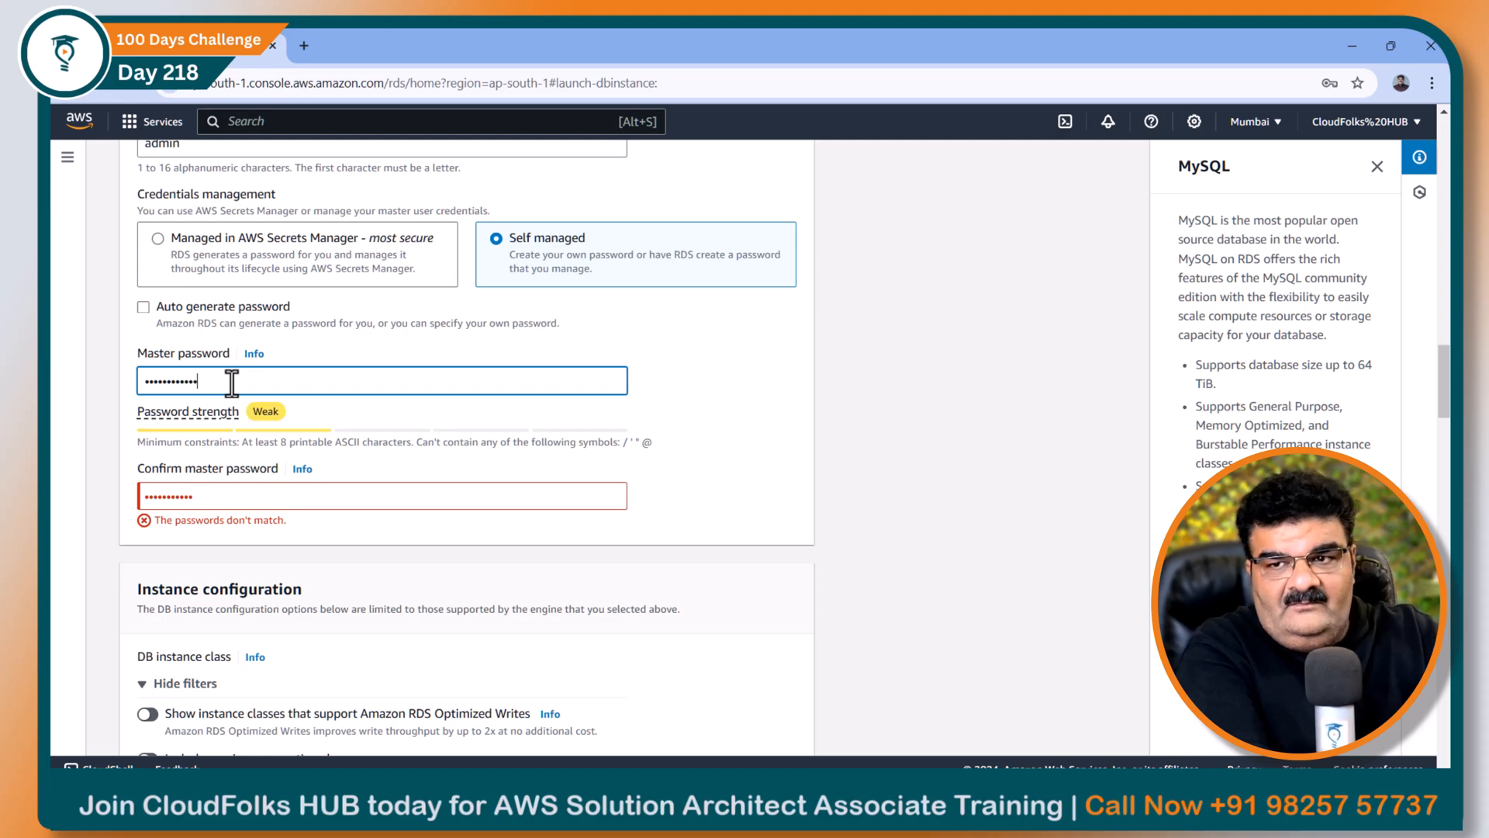
Replace the Confirm master password entry with the new master password.
left_click_drag(214, 490, 113, 500)
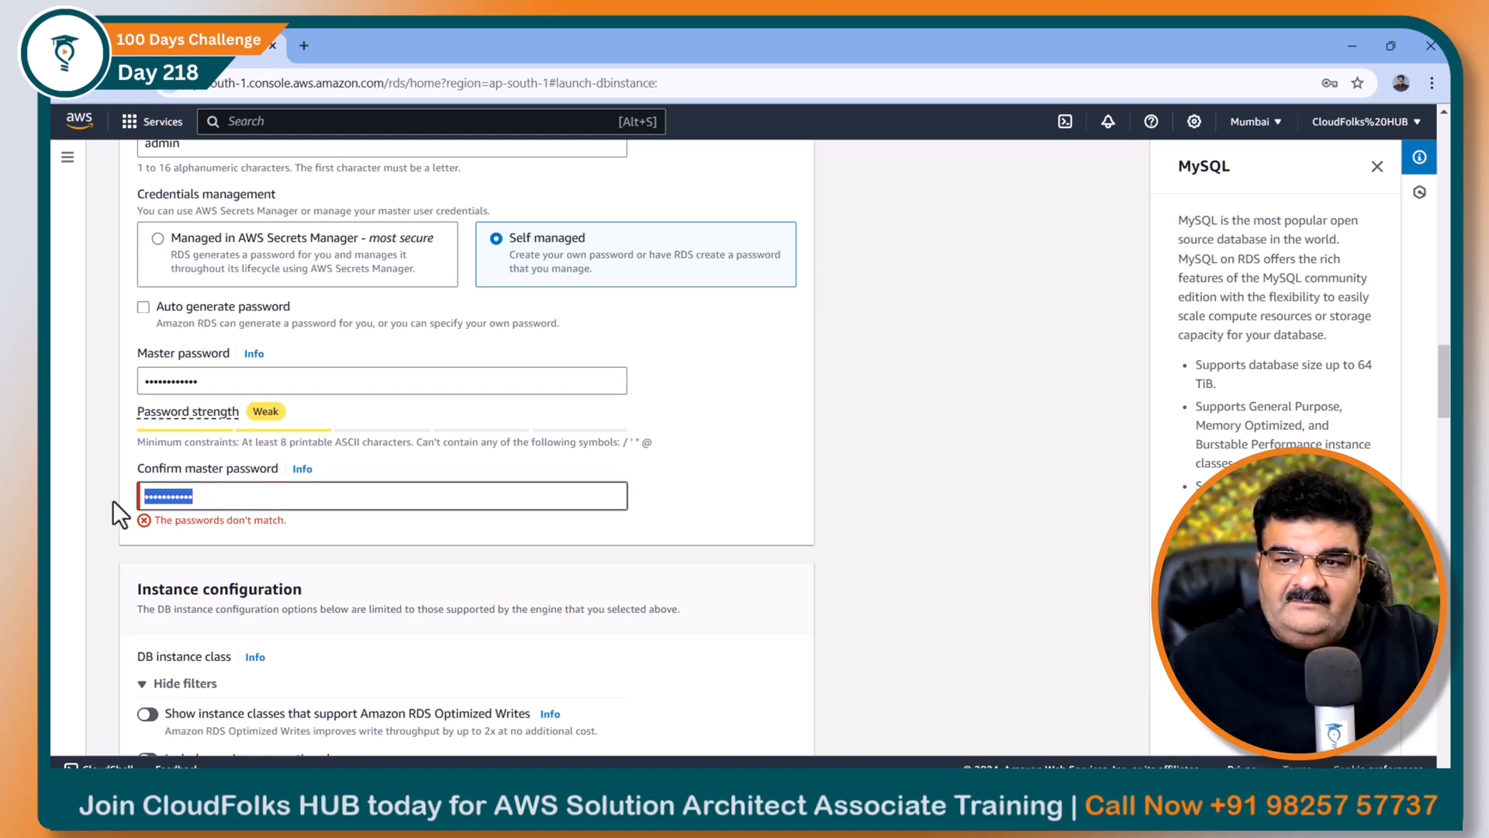
type("aaaaaaa")
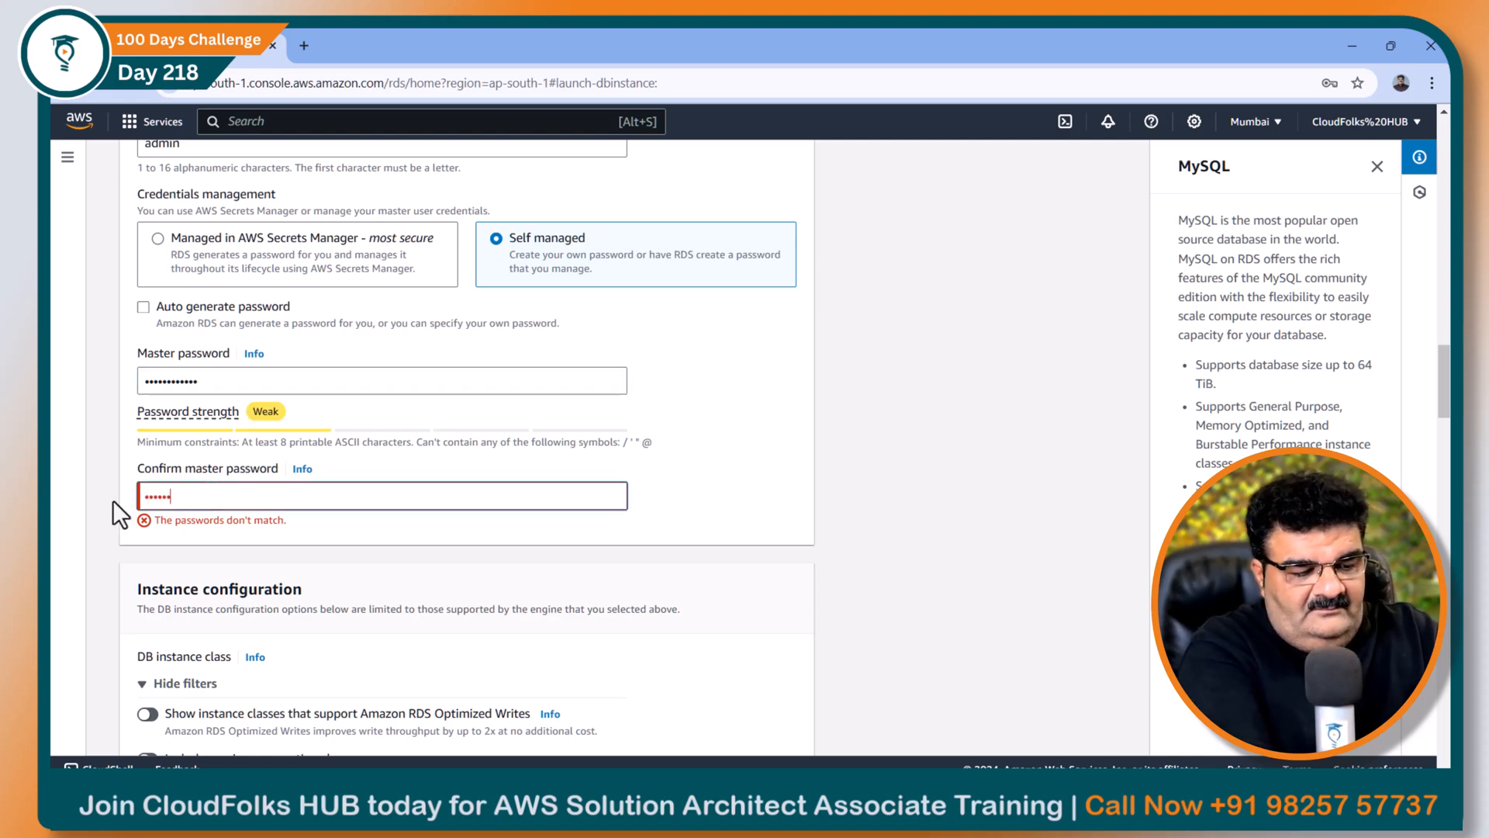
type("aaaaa")
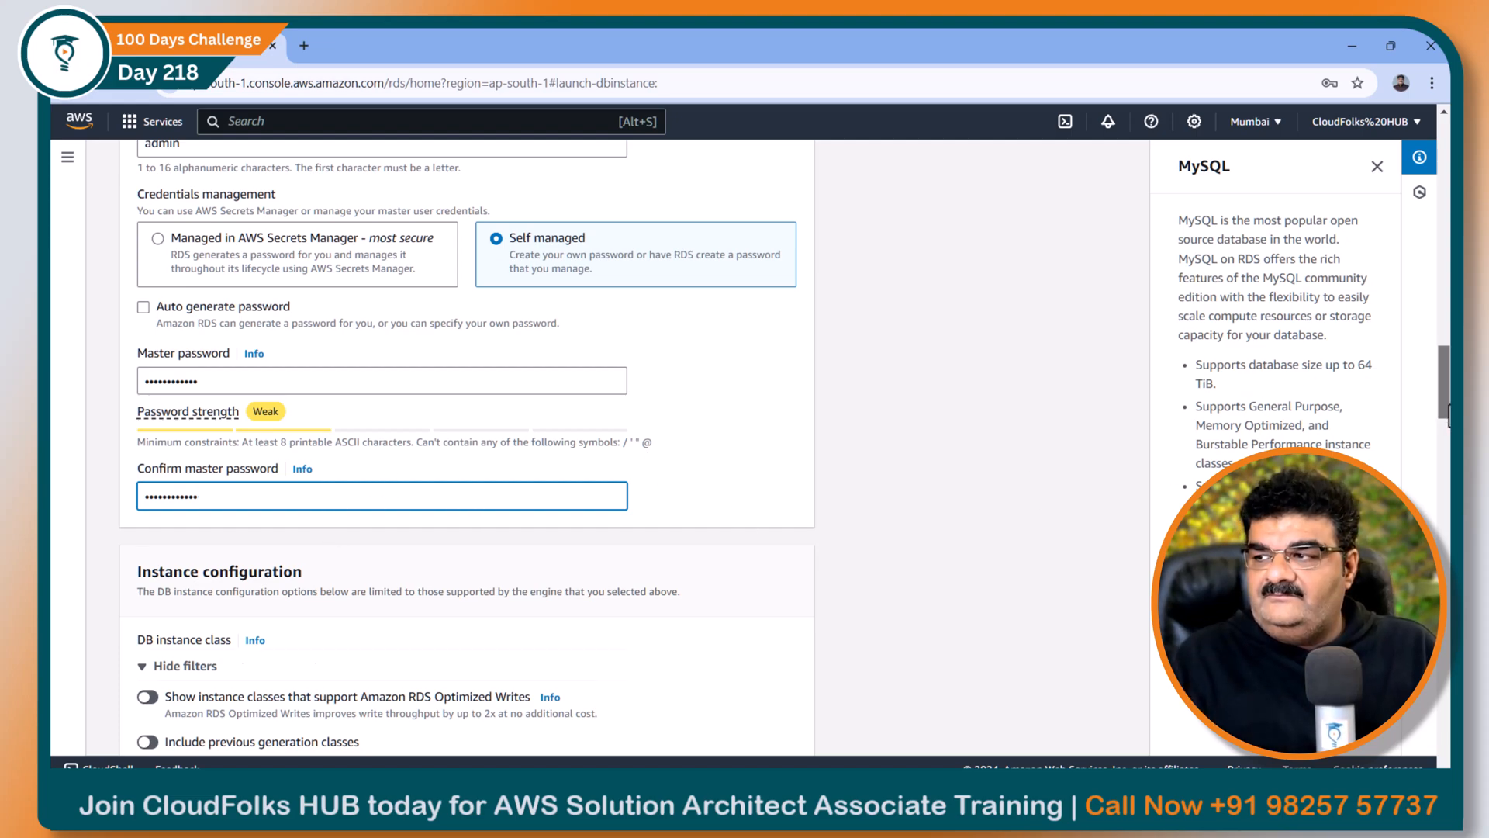
Choose db.t4g.micro as the burstable DB instance class from the available instance sizes.
scroll(1446, 403, "down", 3)
left_click_drag(1449, 427, 1449, 432)
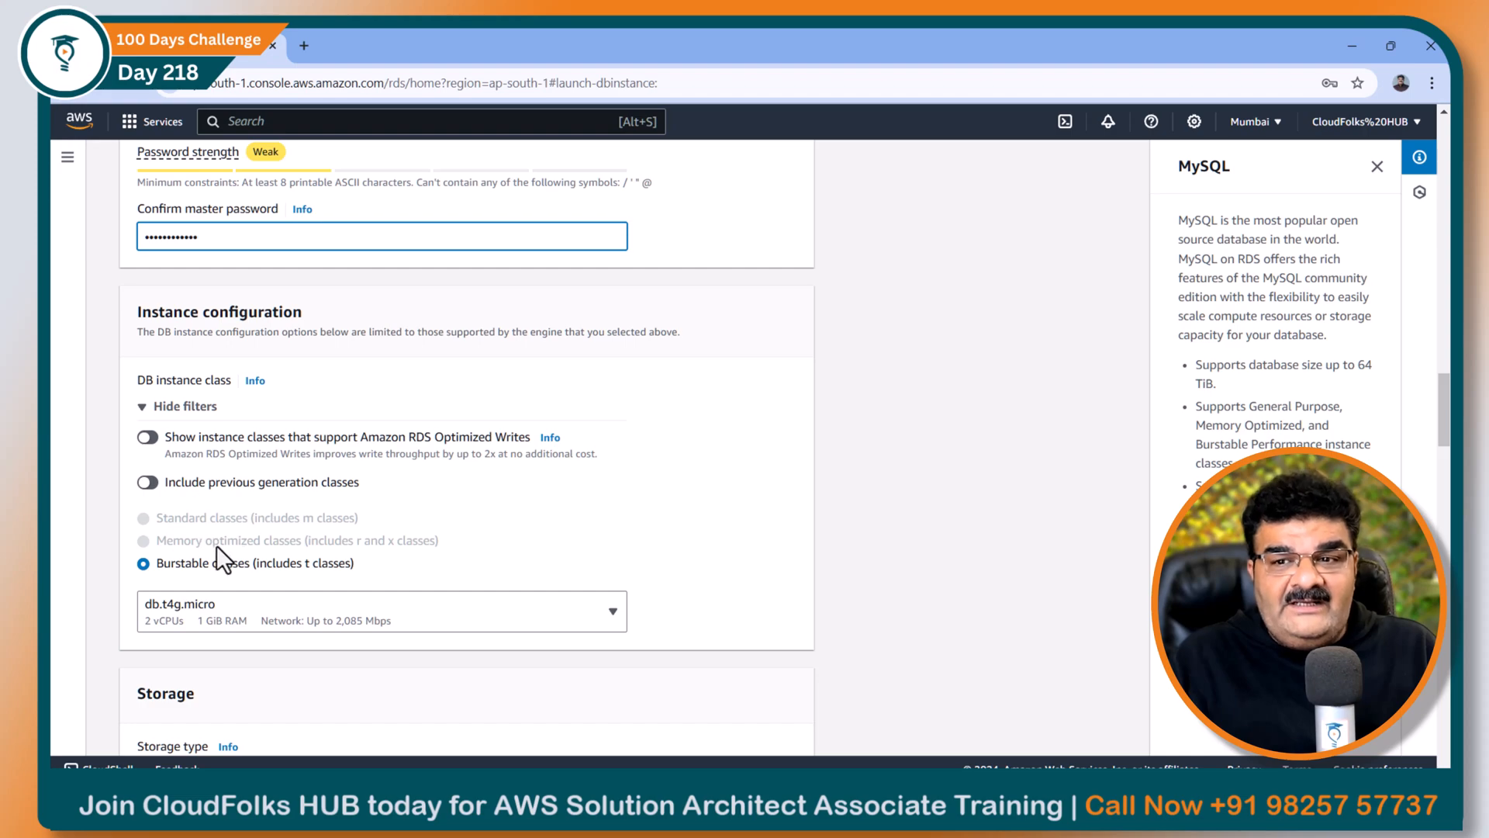
left_click(226, 623)
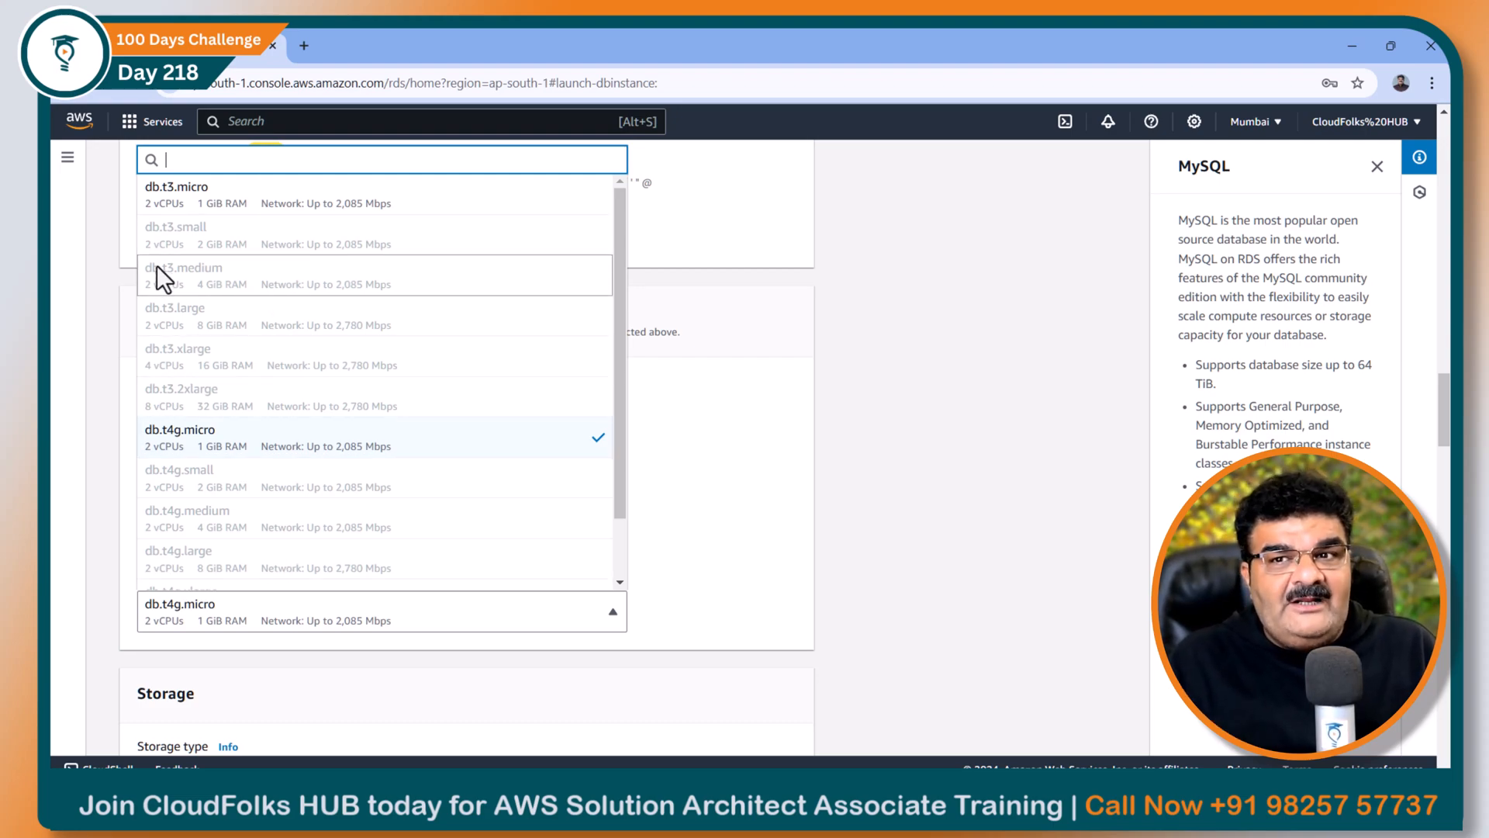
scroll(195, 363, "down", 1)
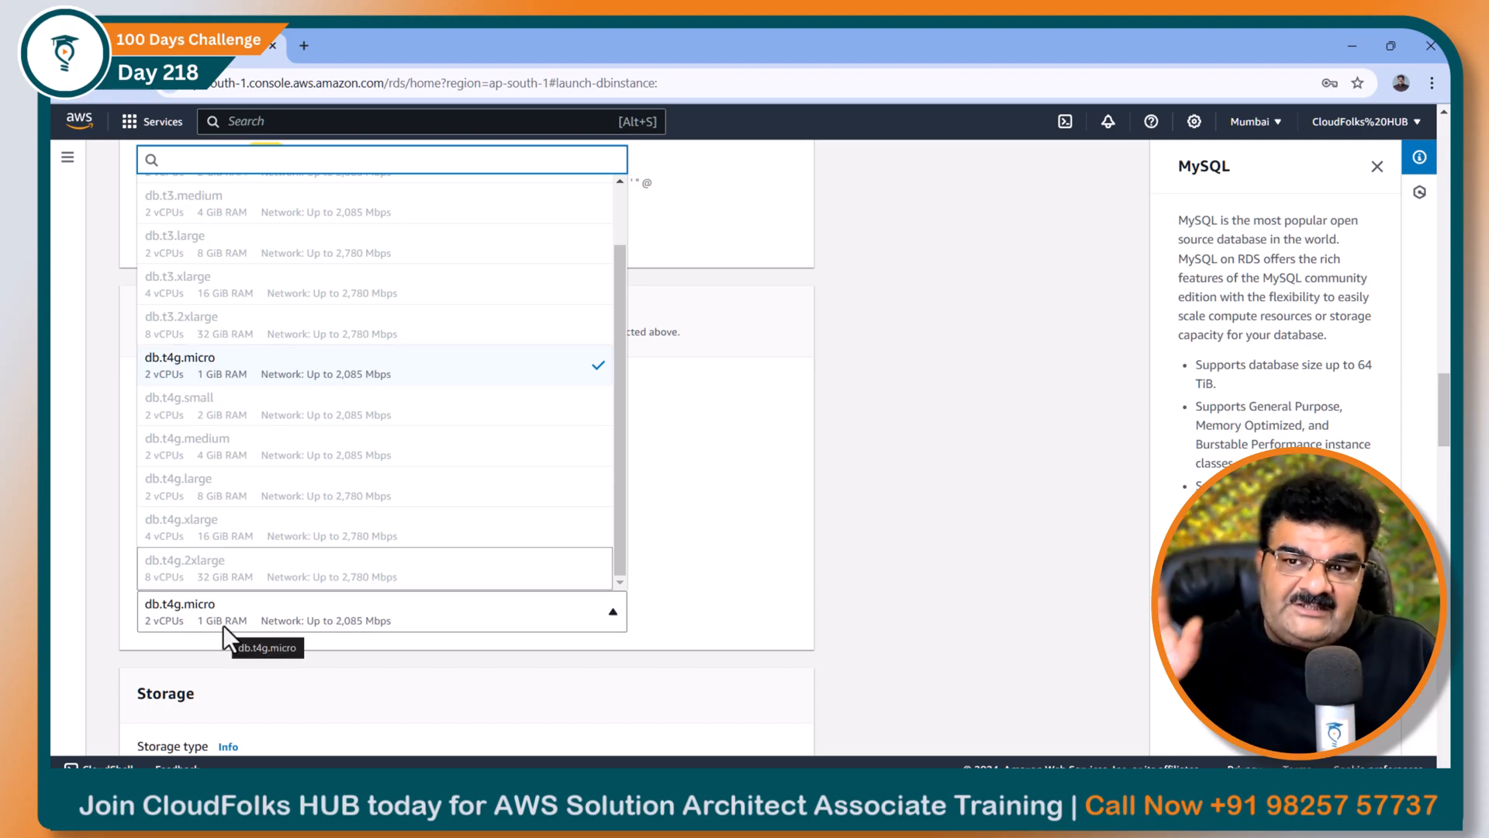
left_click(183, 376)
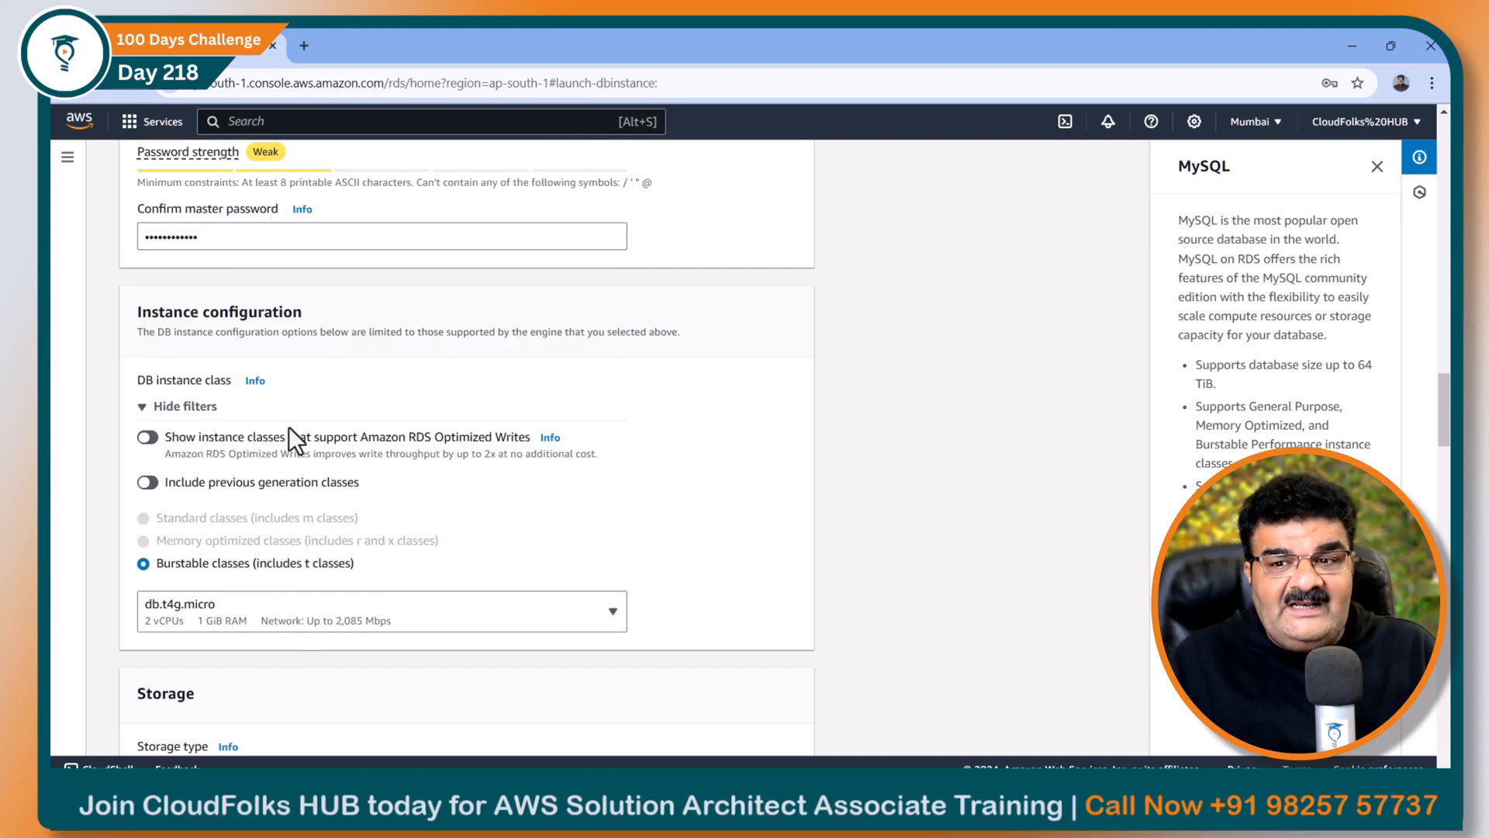
Choose General Purpose SSD (gp3) as the storage type for the database.
scroll(288, 426, "down", 3)
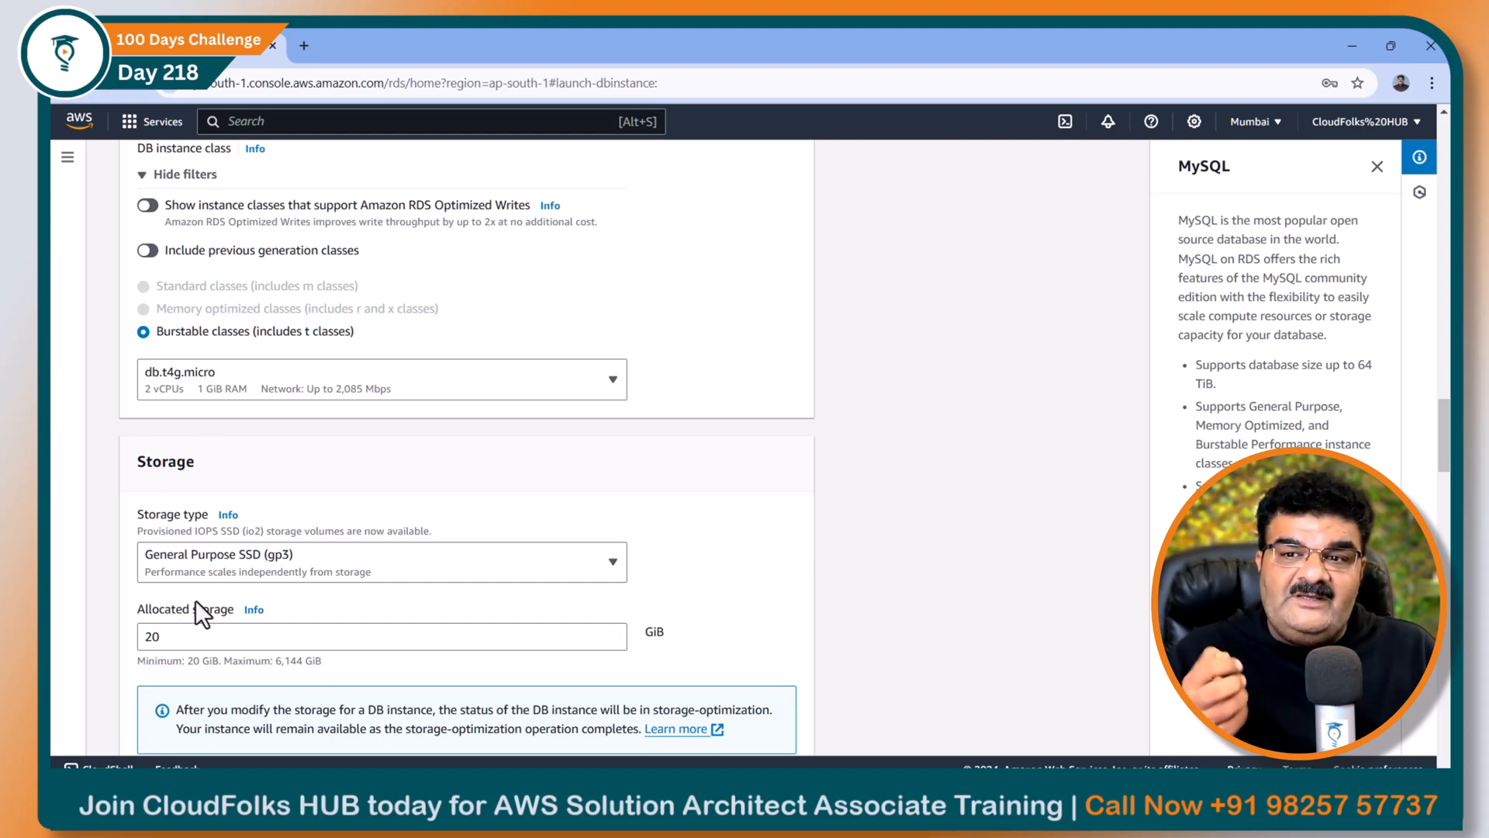
left_click(211, 560)
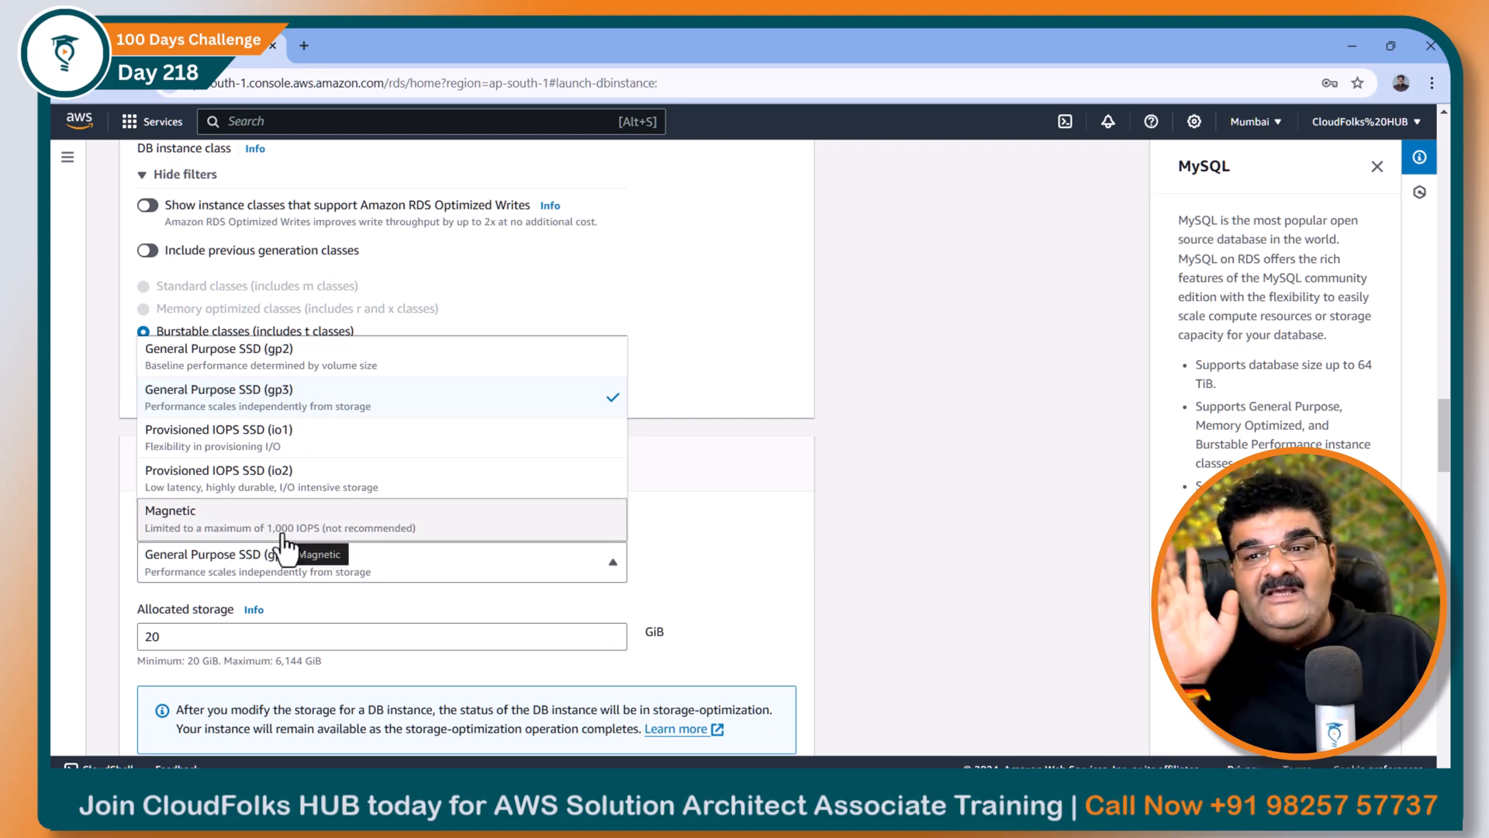
left_click(229, 398)
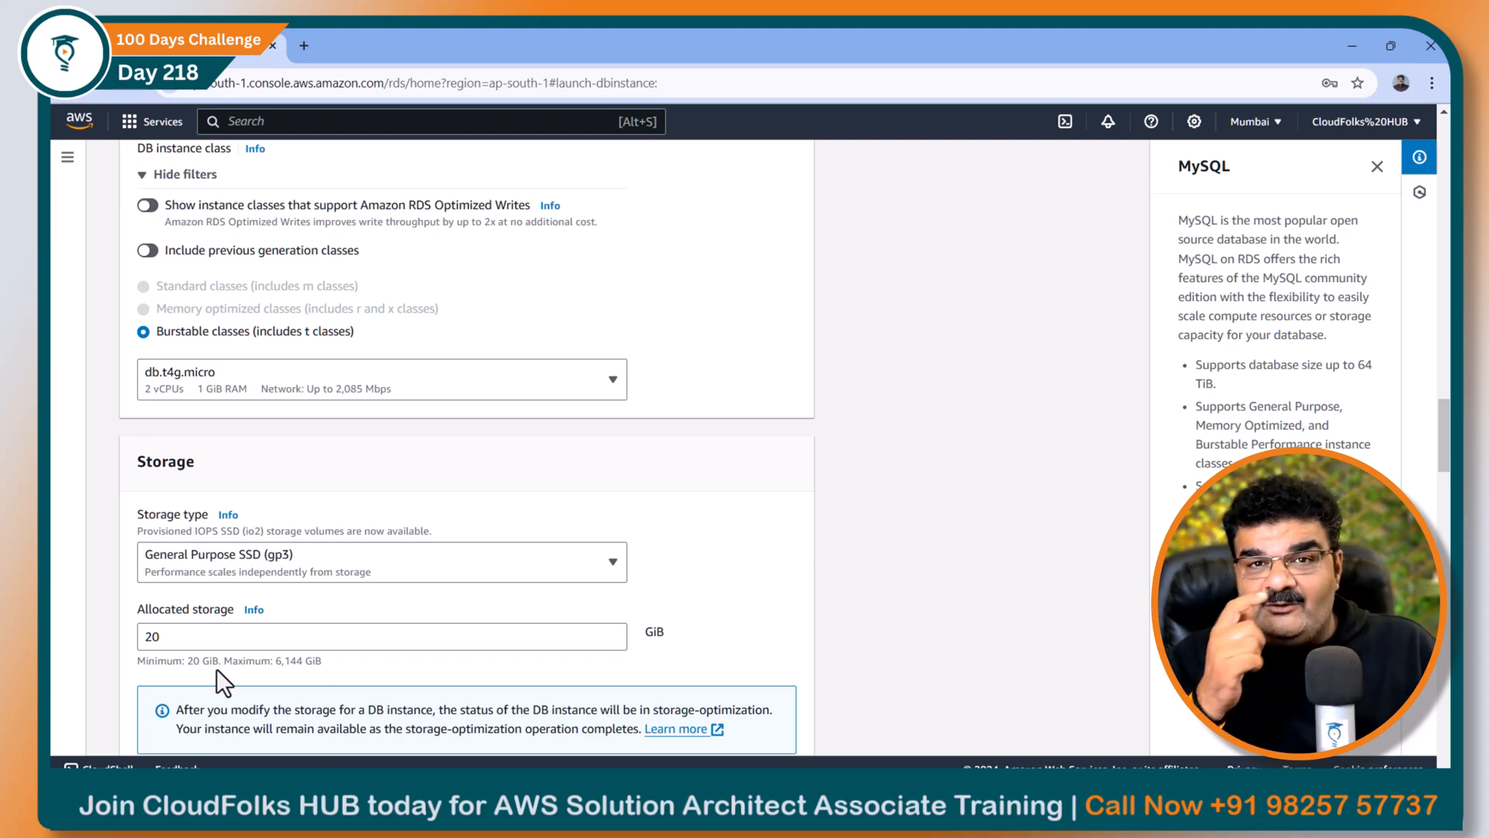
Set Public access to Yes in the database's connectivity settings.
scroll(217, 669, "down", 3)
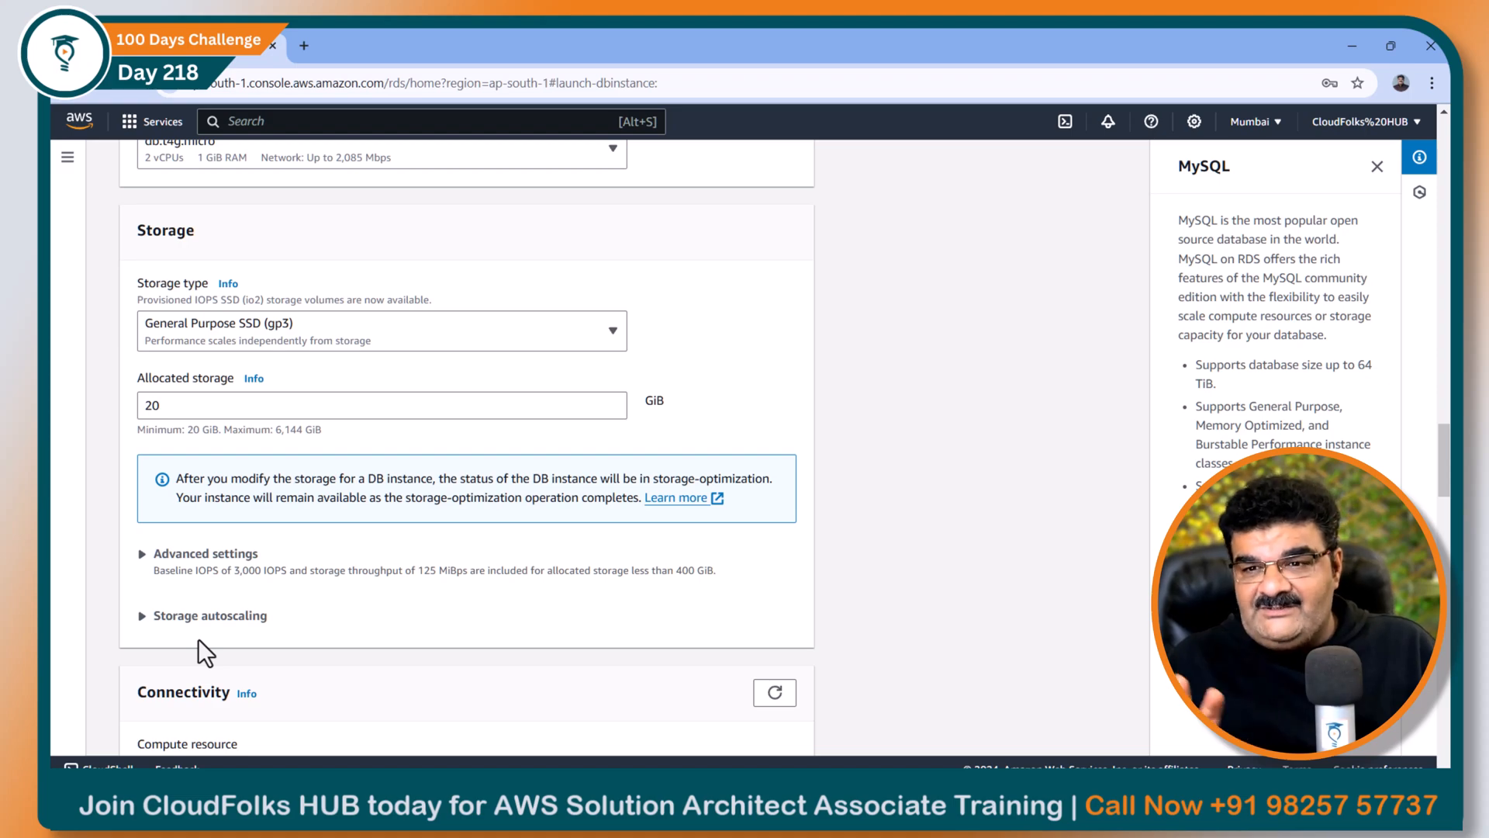
scroll(216, 640, "down", 3)
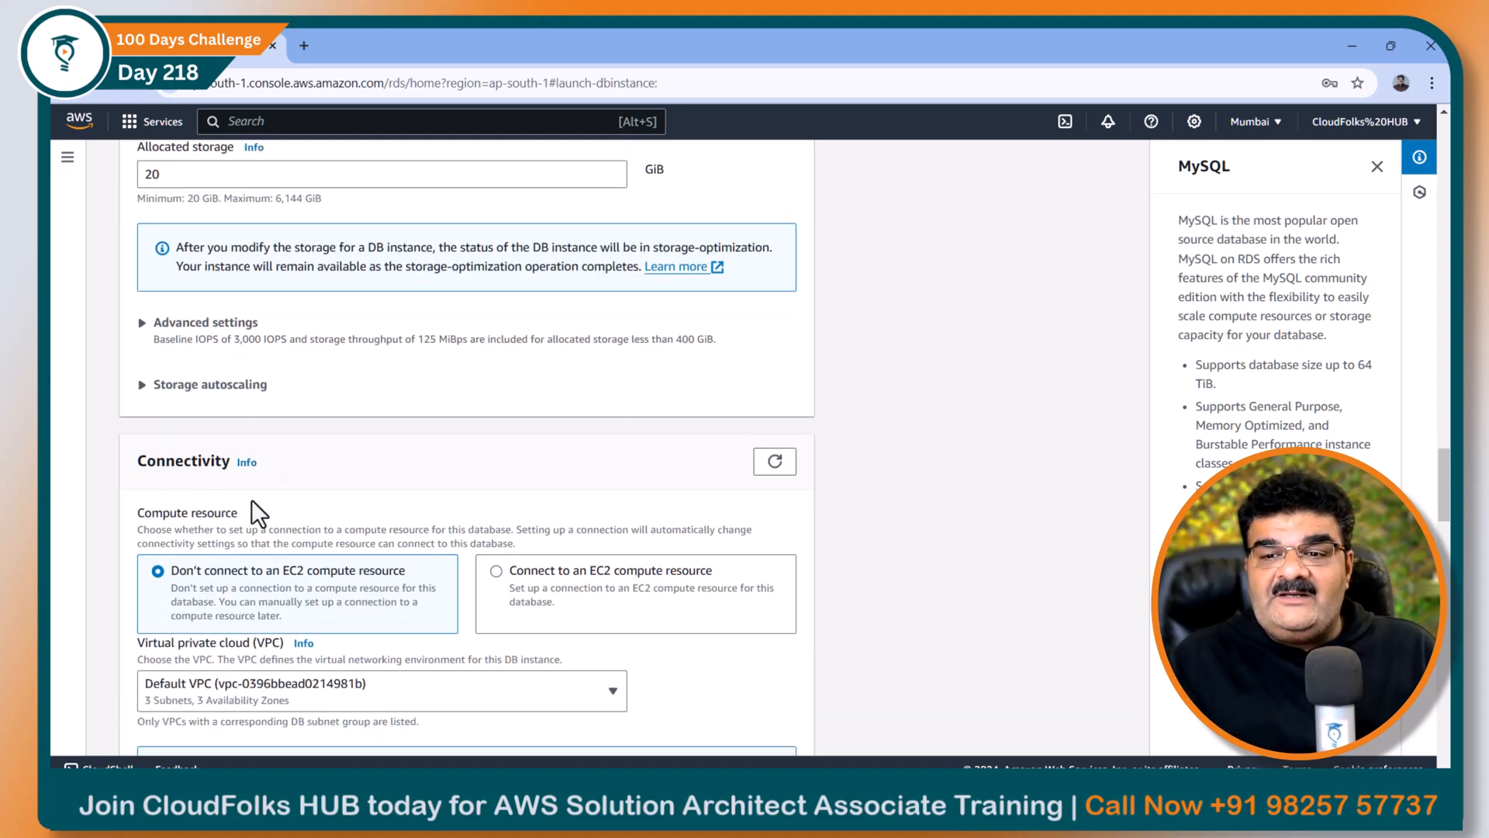
scroll(251, 499, "down", 3)
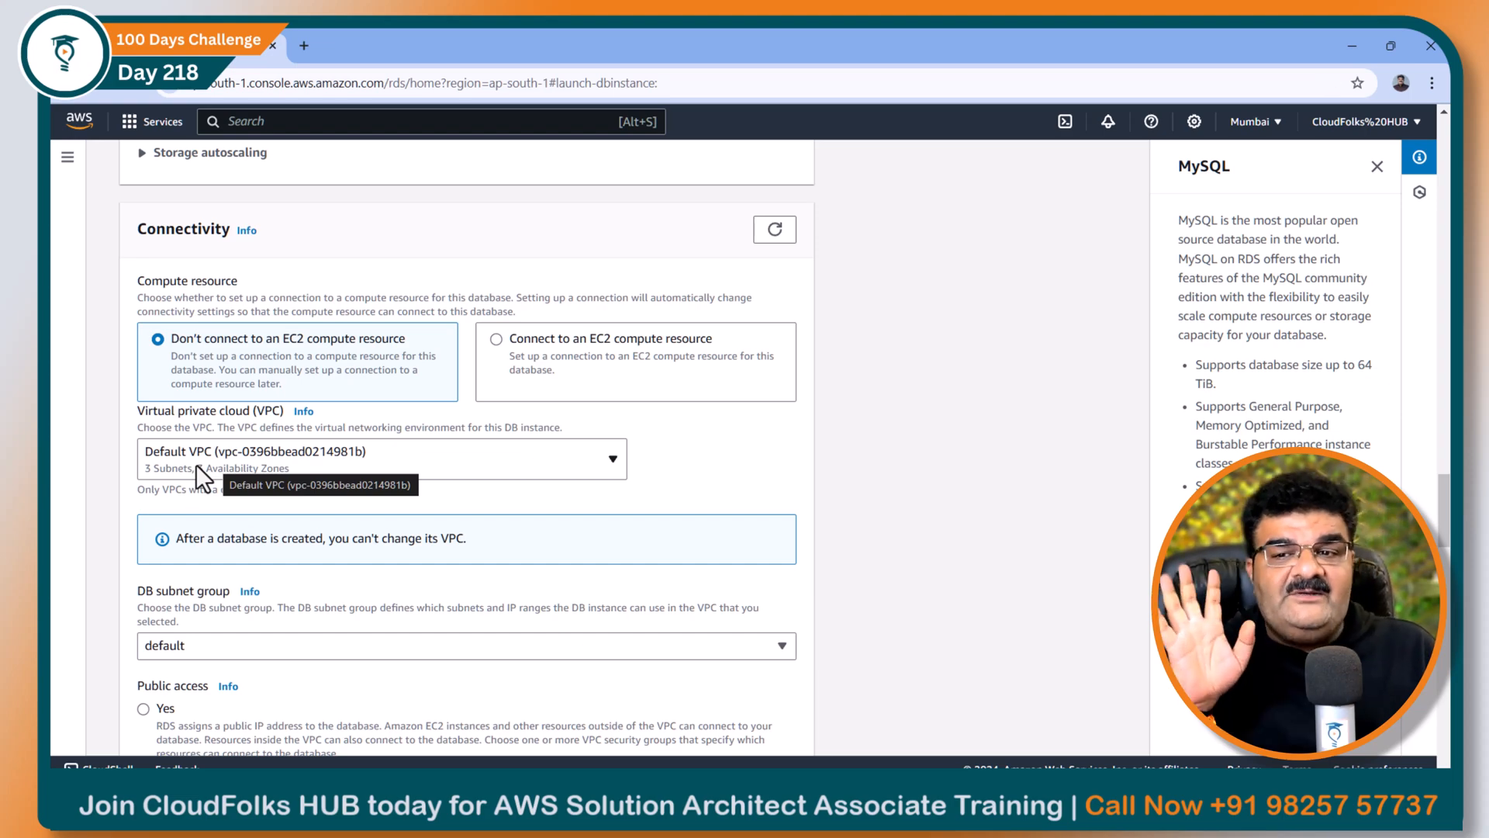
scroll(196, 464, "down", 3)
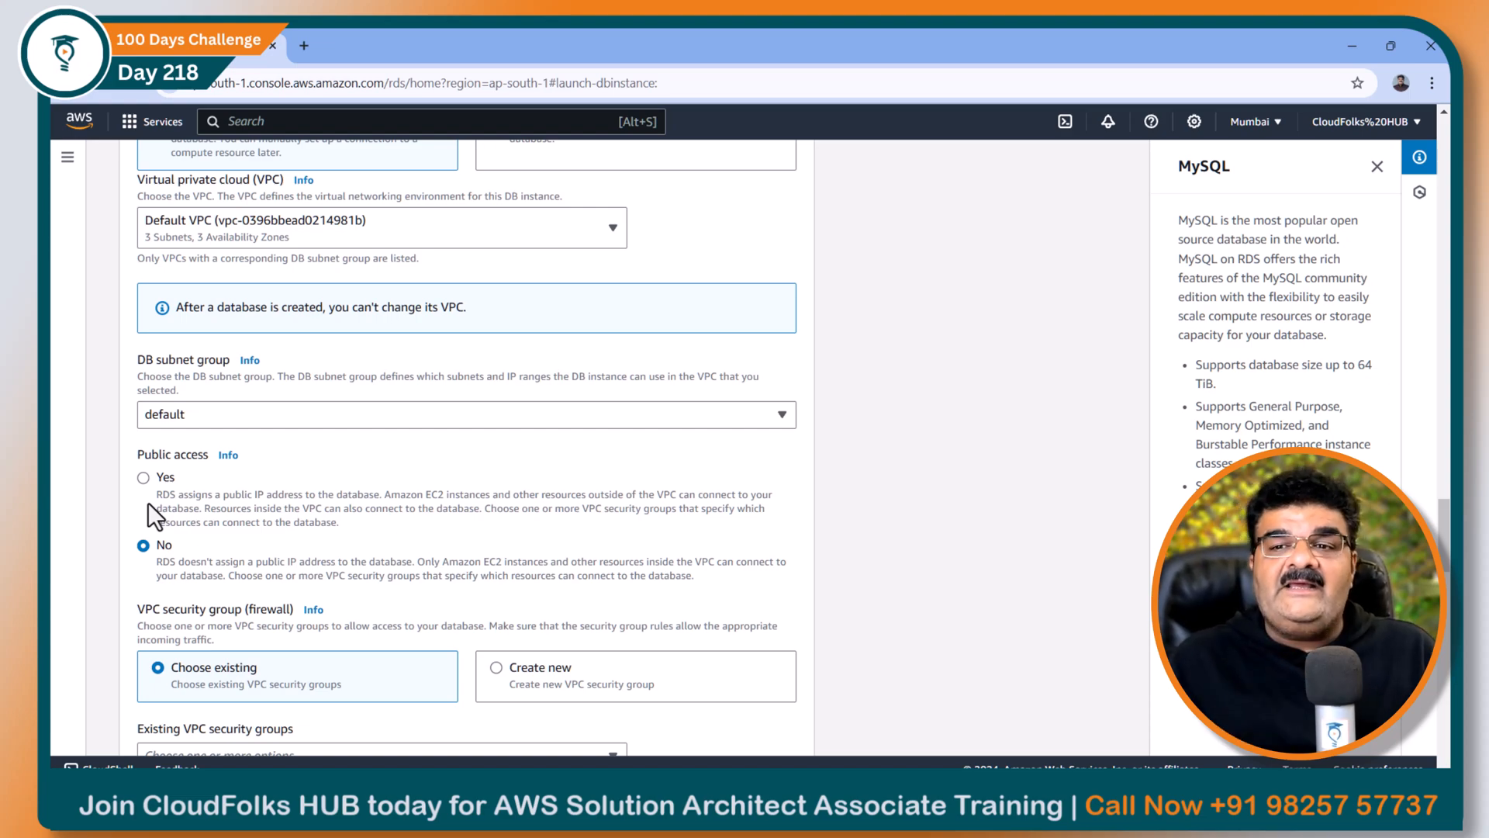
left_click(150, 478)
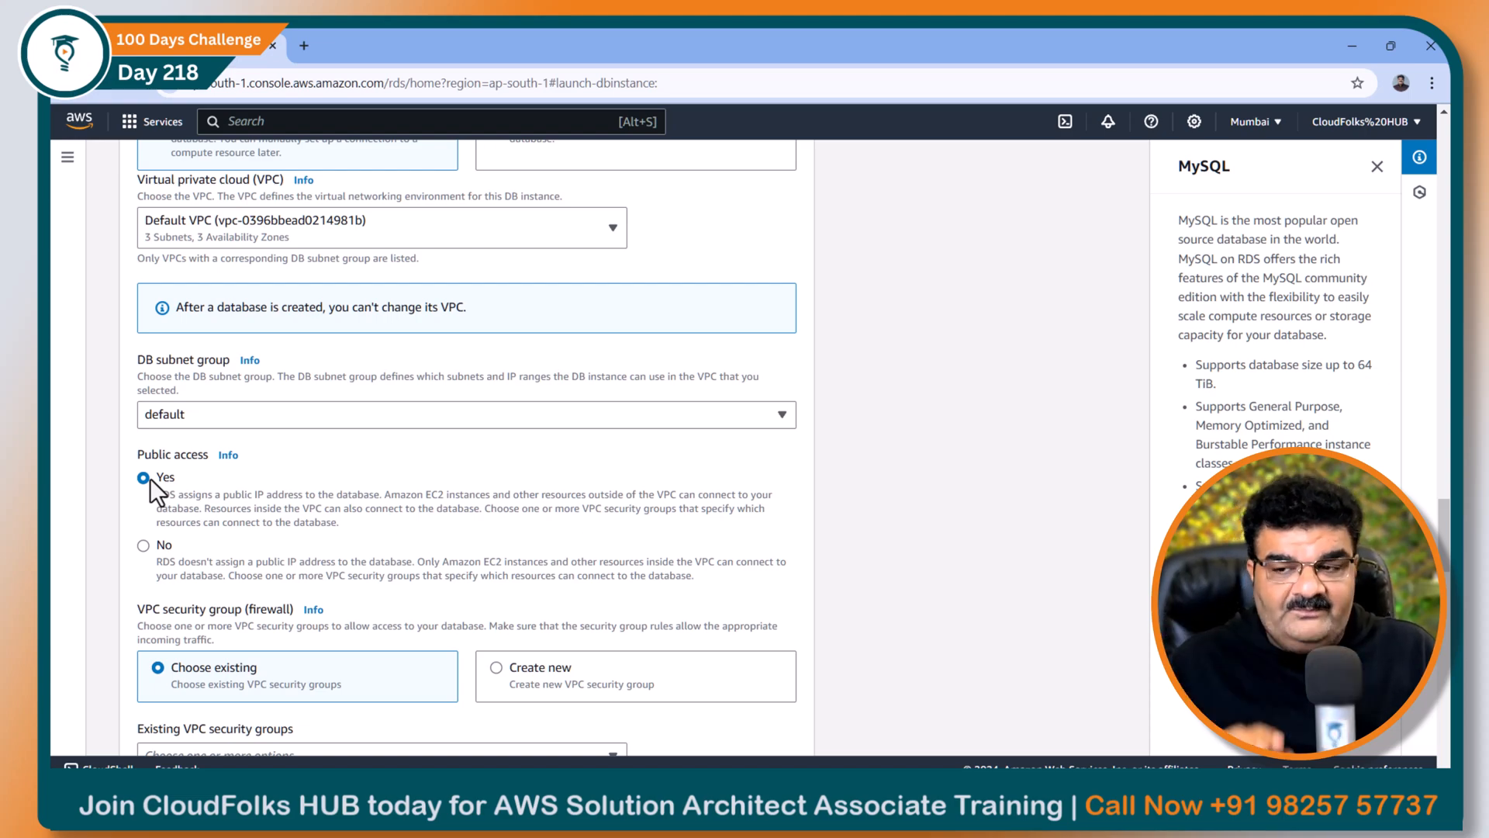
Examine the security group, Availability Zone, authentication and monitoring settings, and the estimated monthly costs including the free-tier terms.
scroll(167, 483, "down", 3)
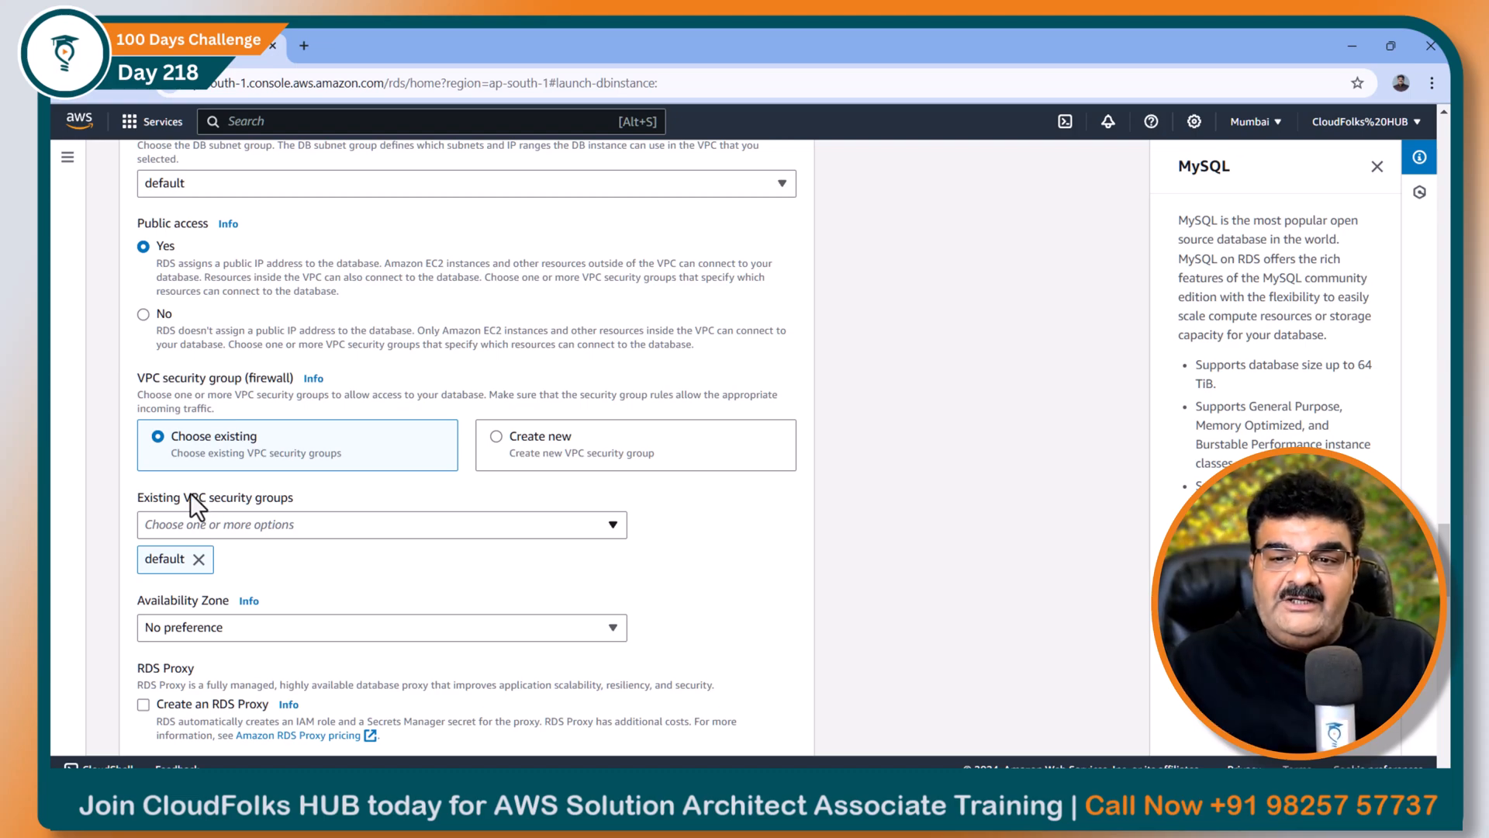
scroll(194, 492, "down", 3)
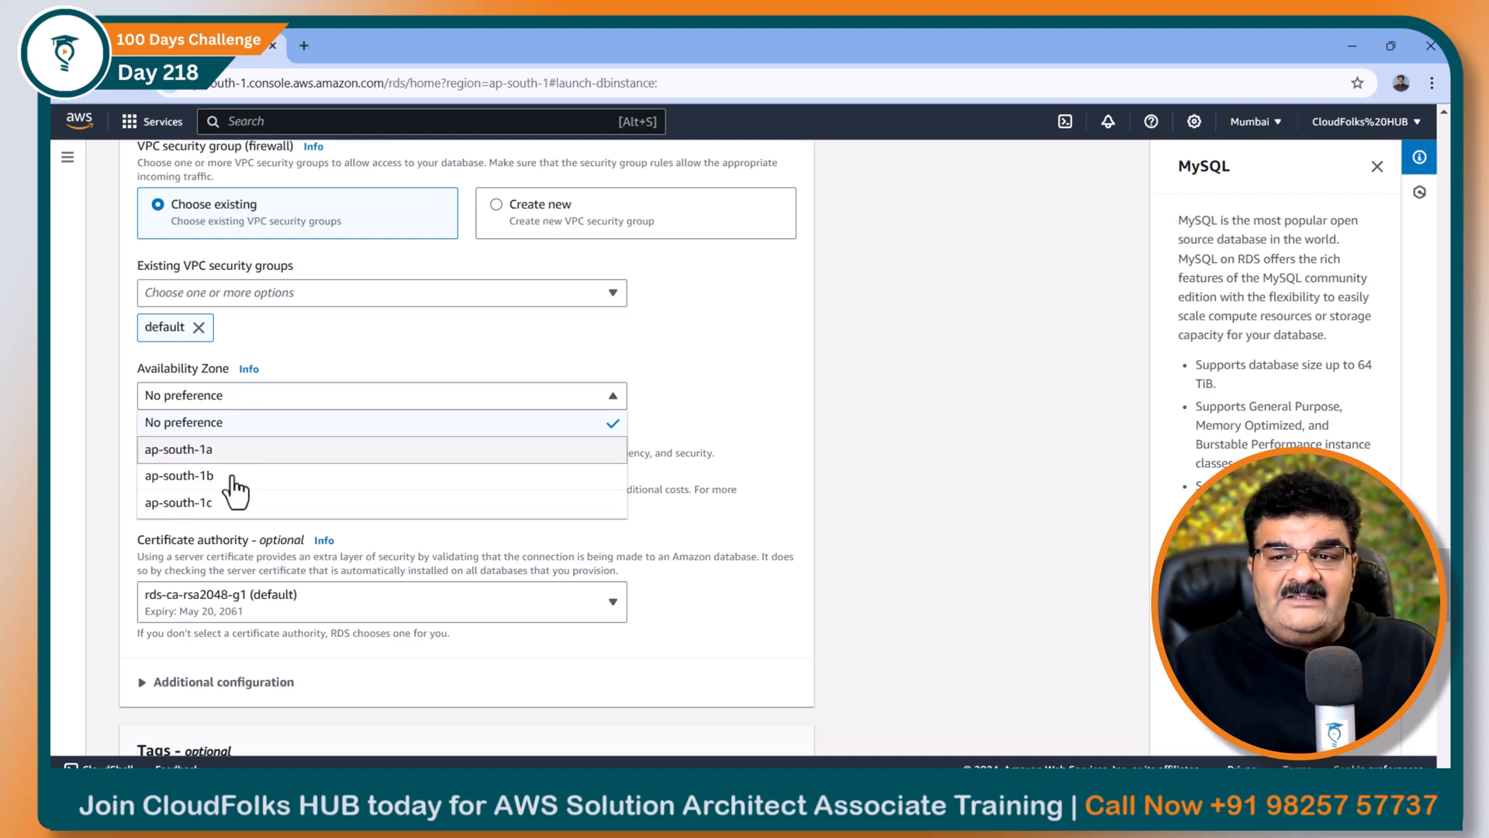
left_click(286, 363)
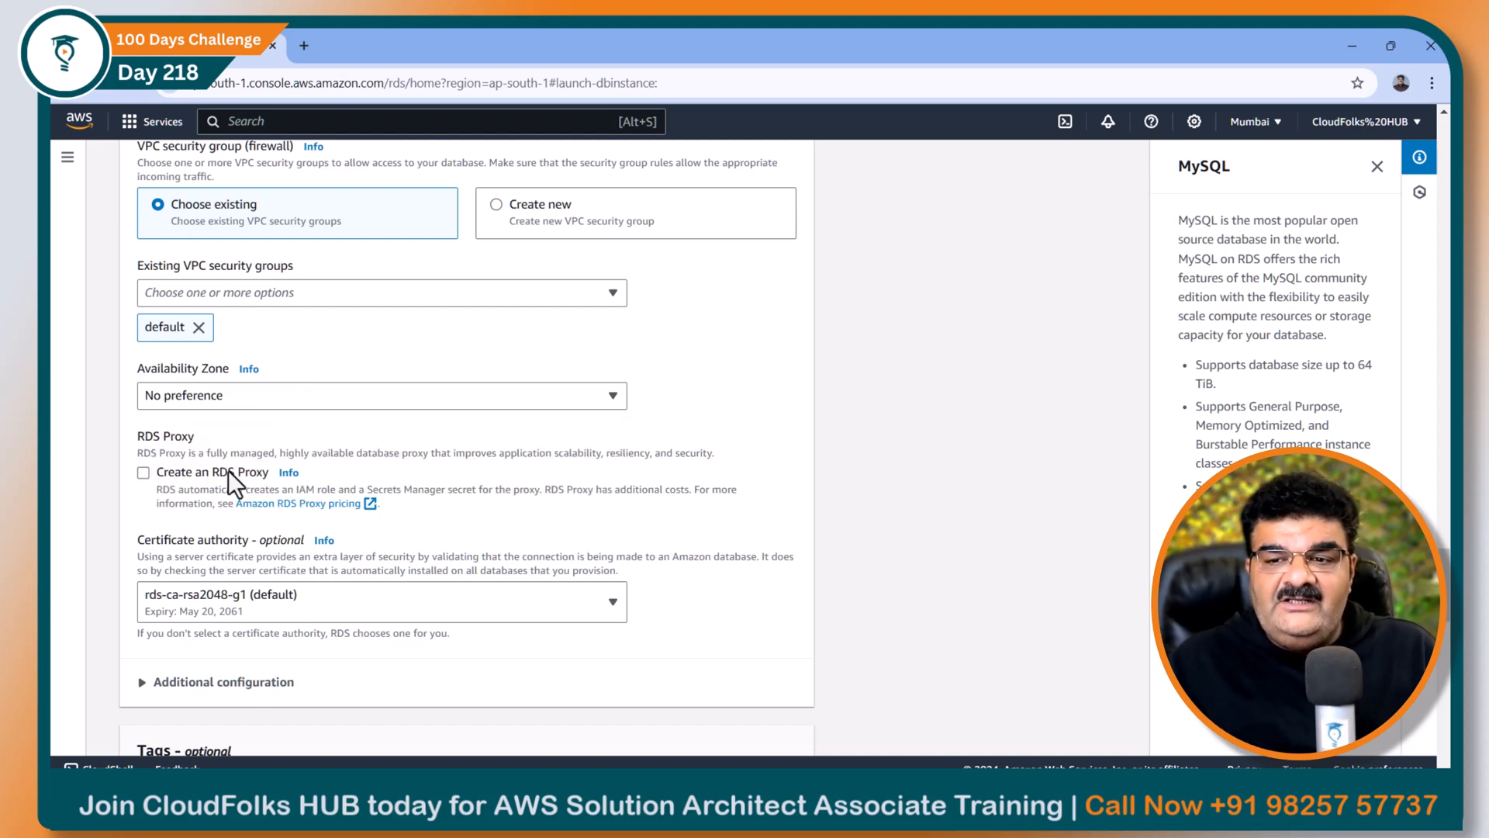
scroll(228, 470, "down", 5)
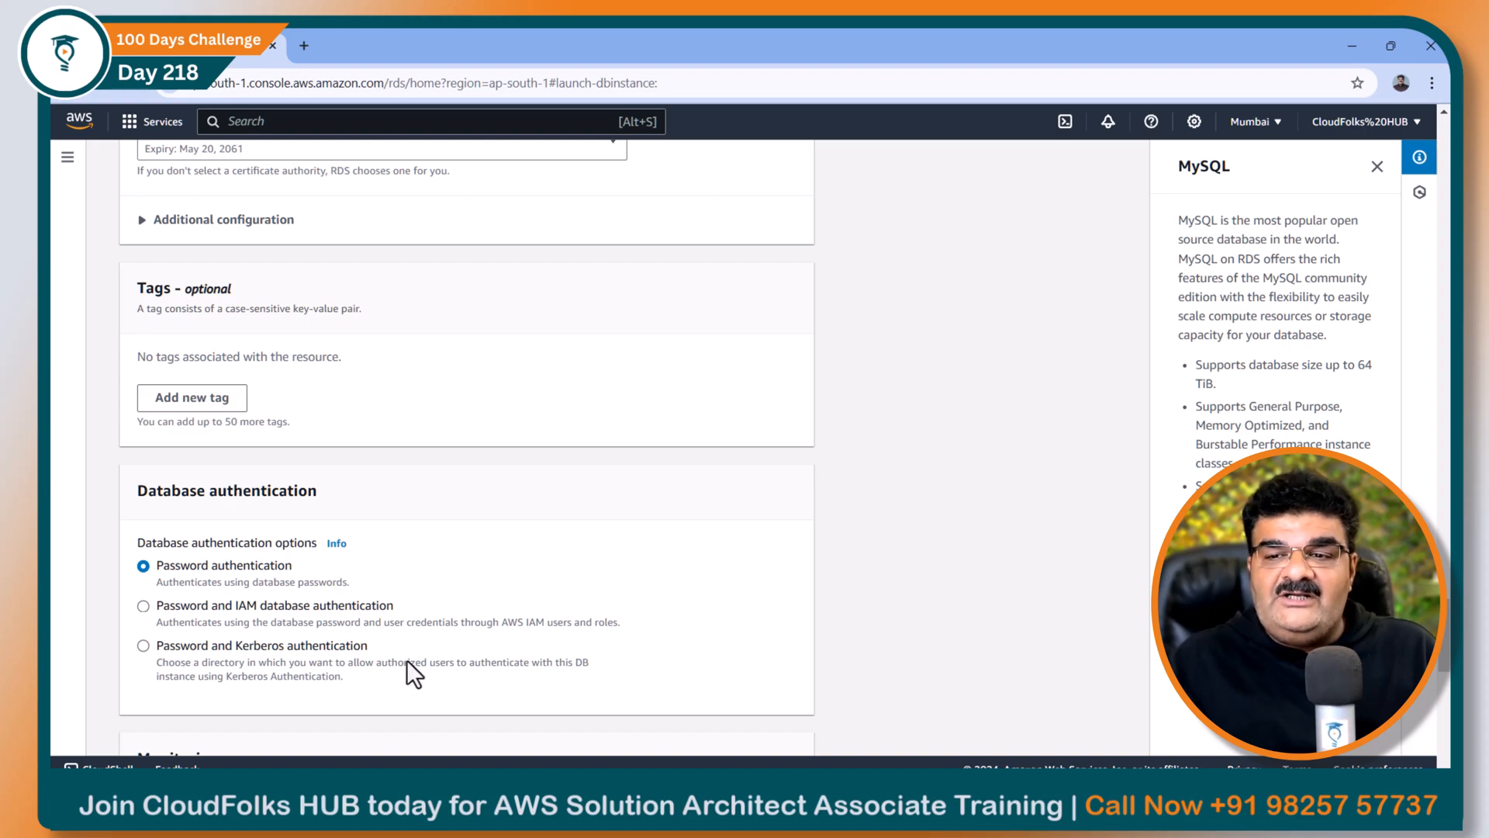
scroll(252, 560, "down", 5)
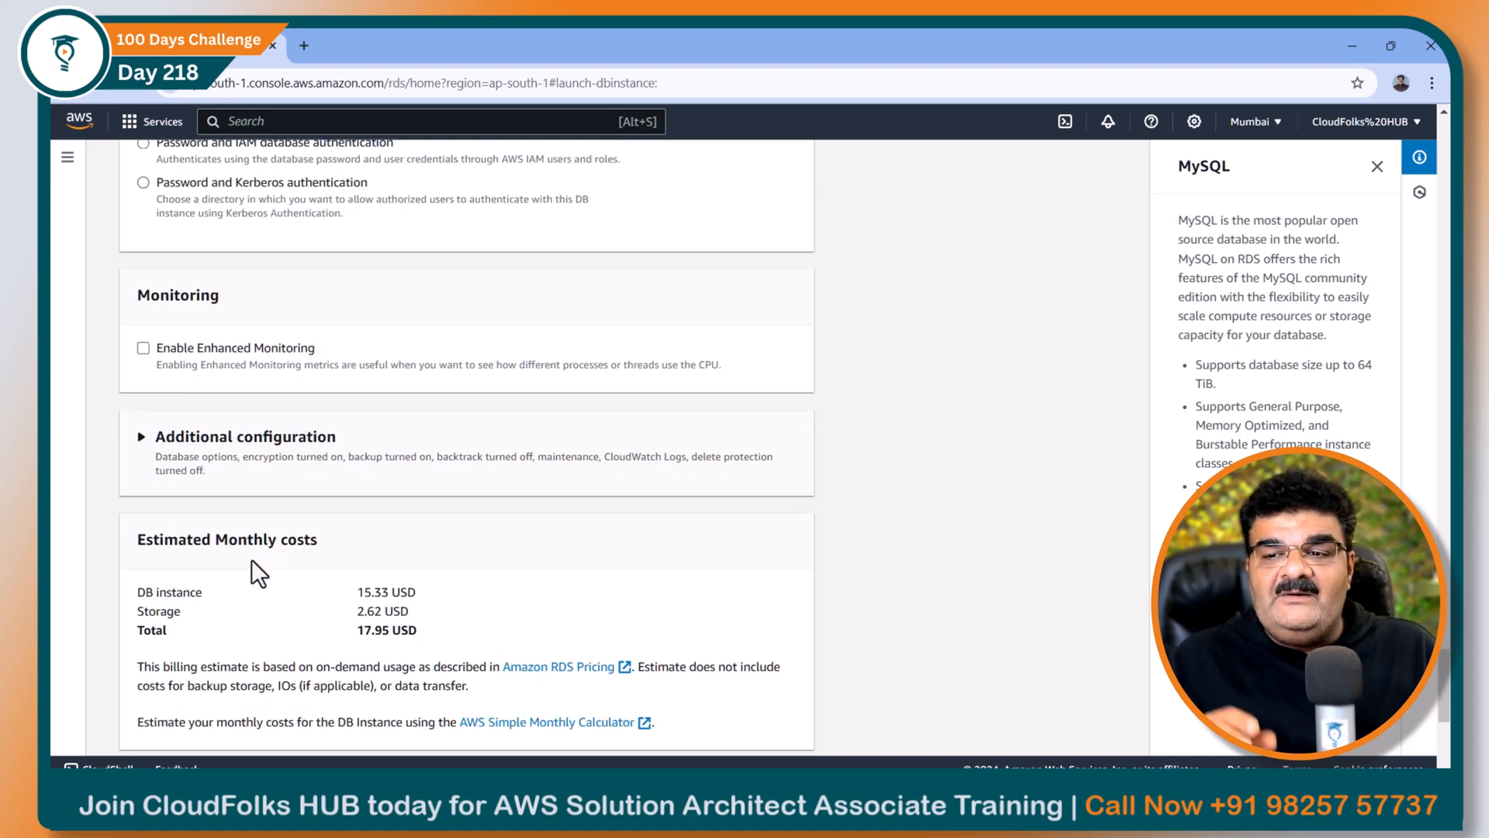
scroll(251, 560, "down", 1)
scroll(251, 560, "down", 5)
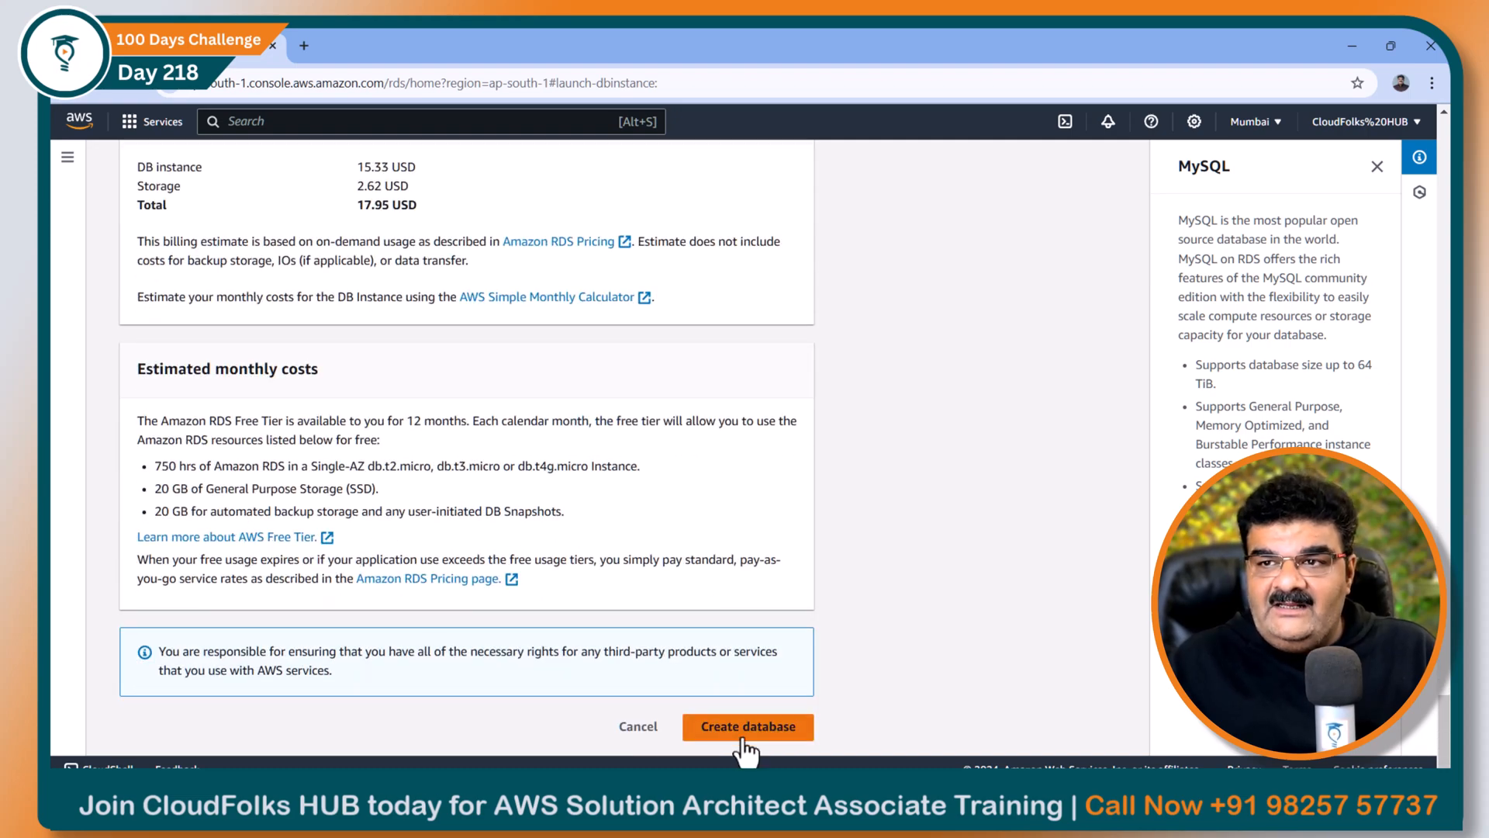
scroll(267, 422, "up", 3)
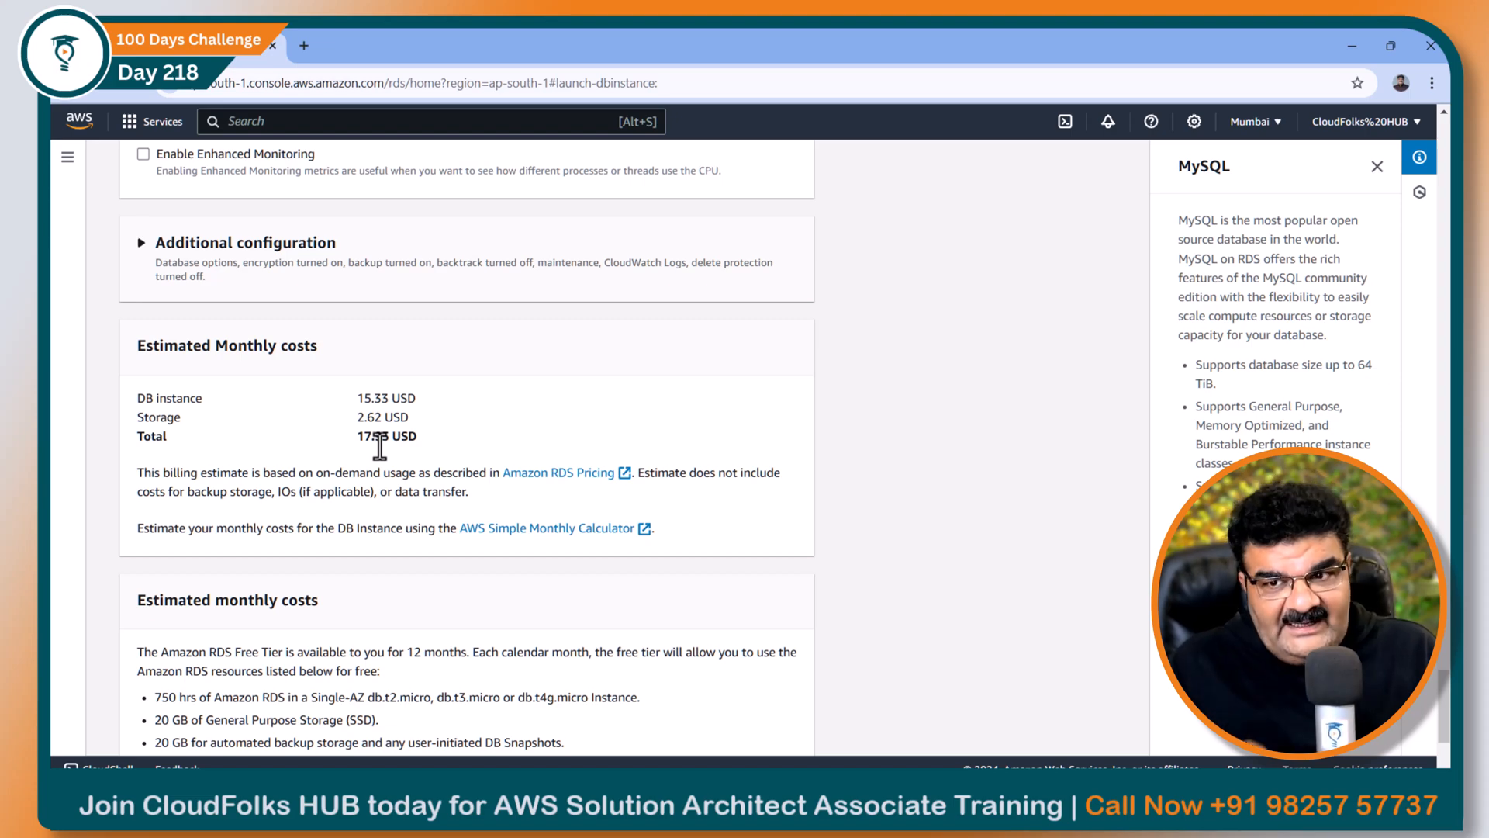
scroll(380, 446, "down", 3)
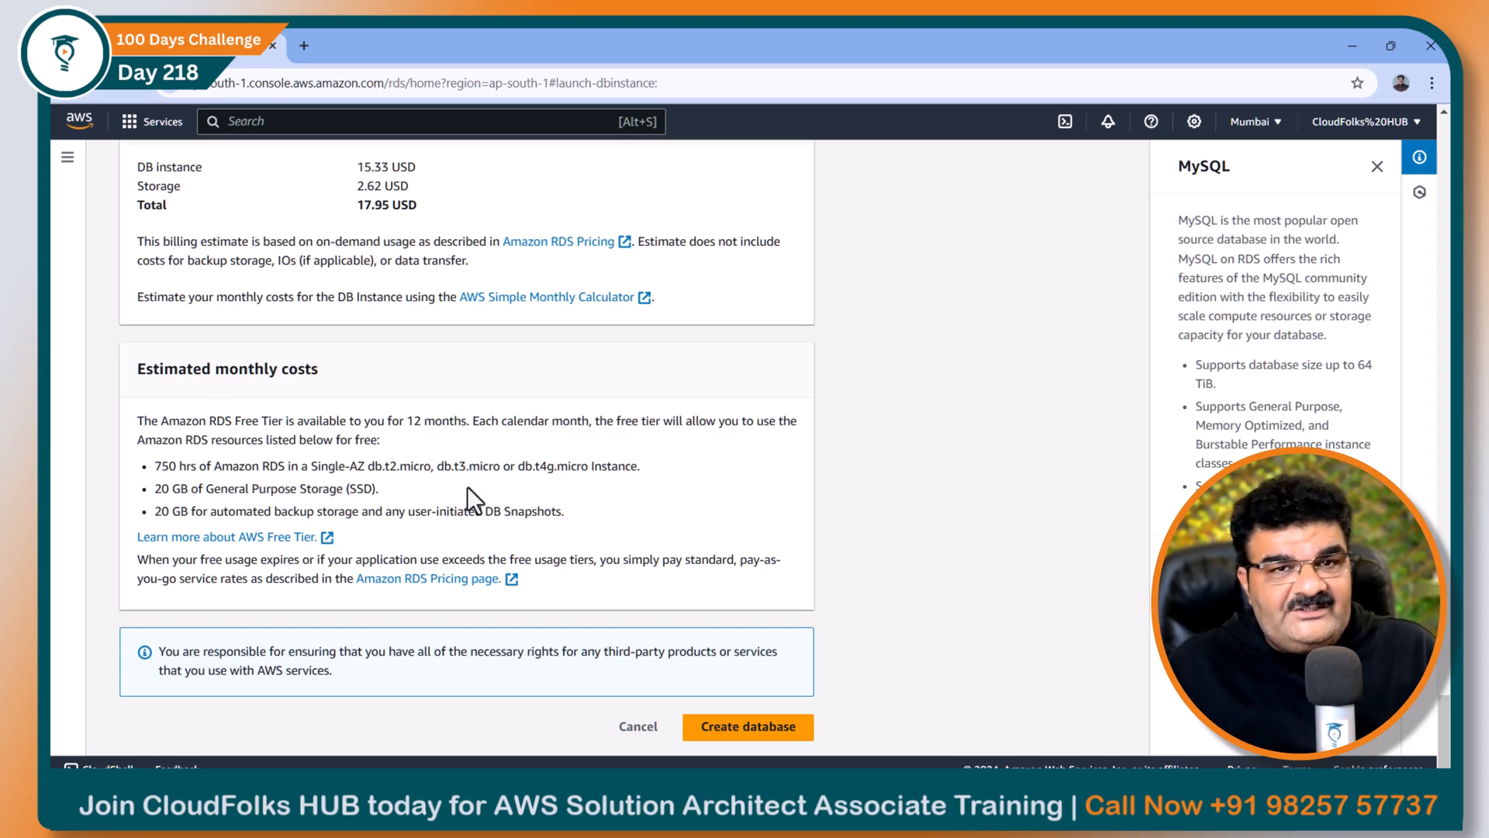
Create the database and dismiss the suggested add-ons, hiding them for 30 days.
left_click(739, 730)
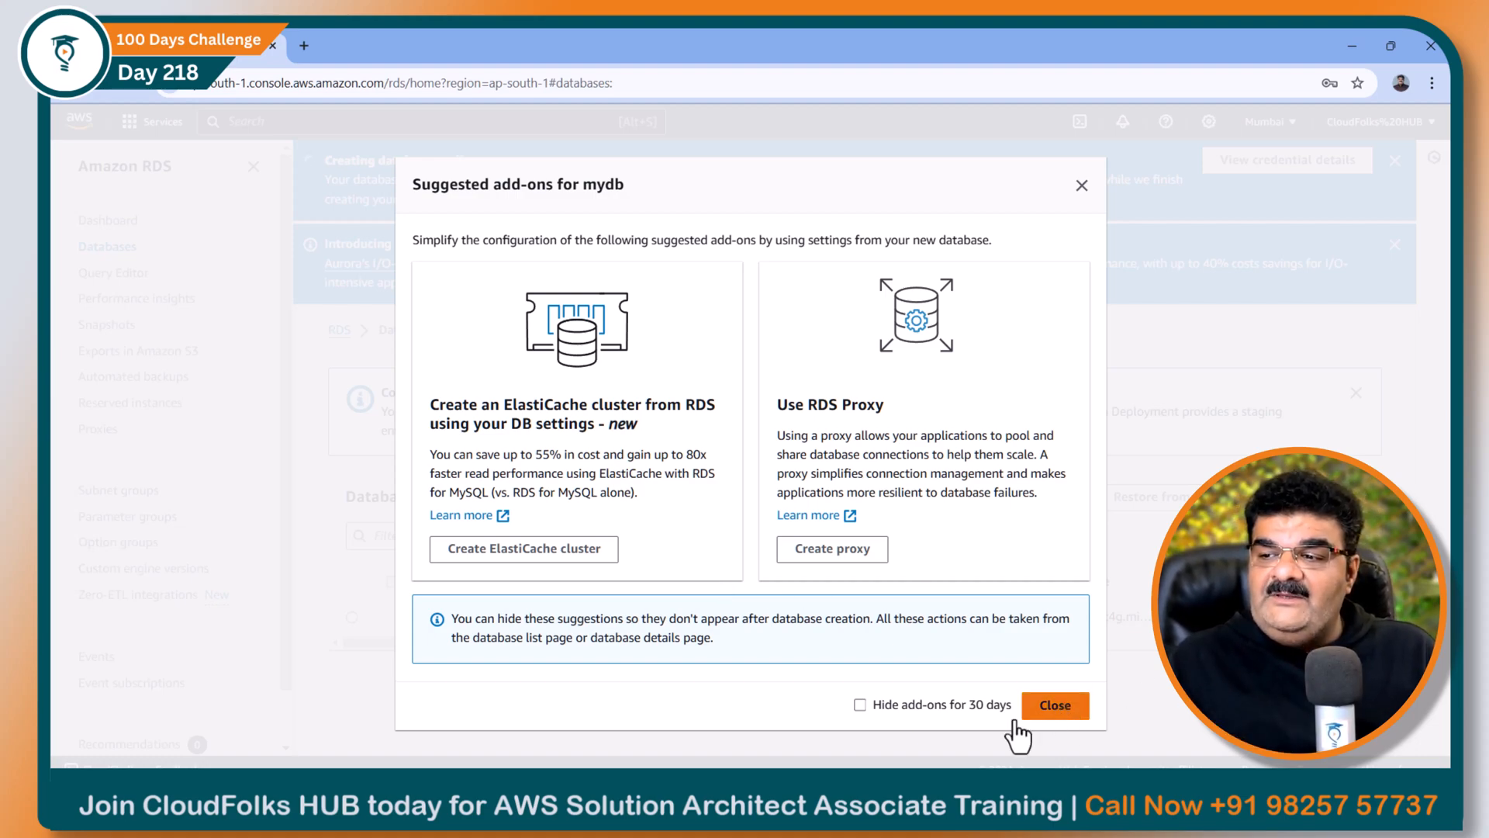
left_click(861, 705)
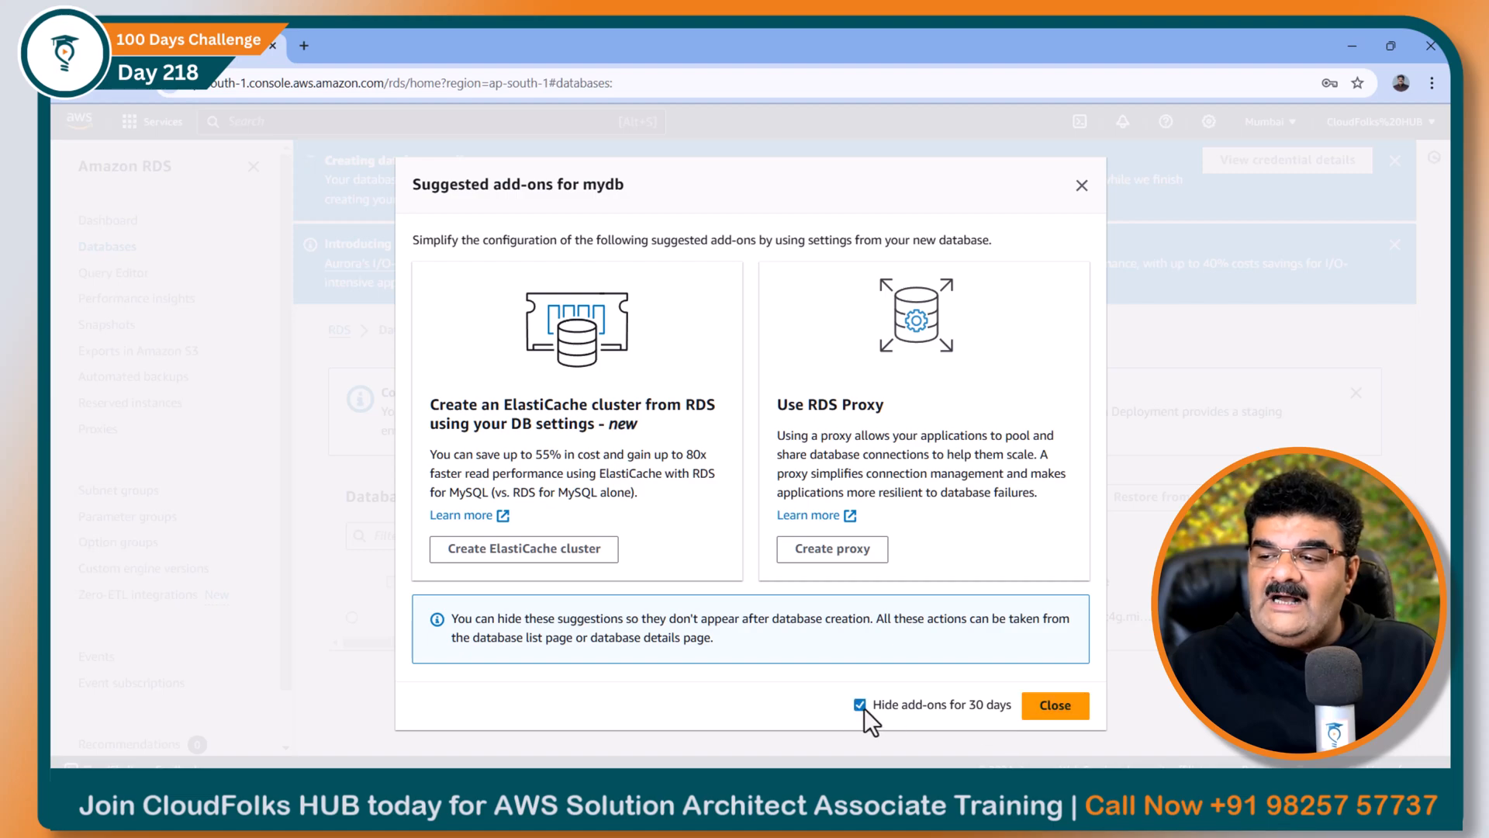
left_click(1056, 706)
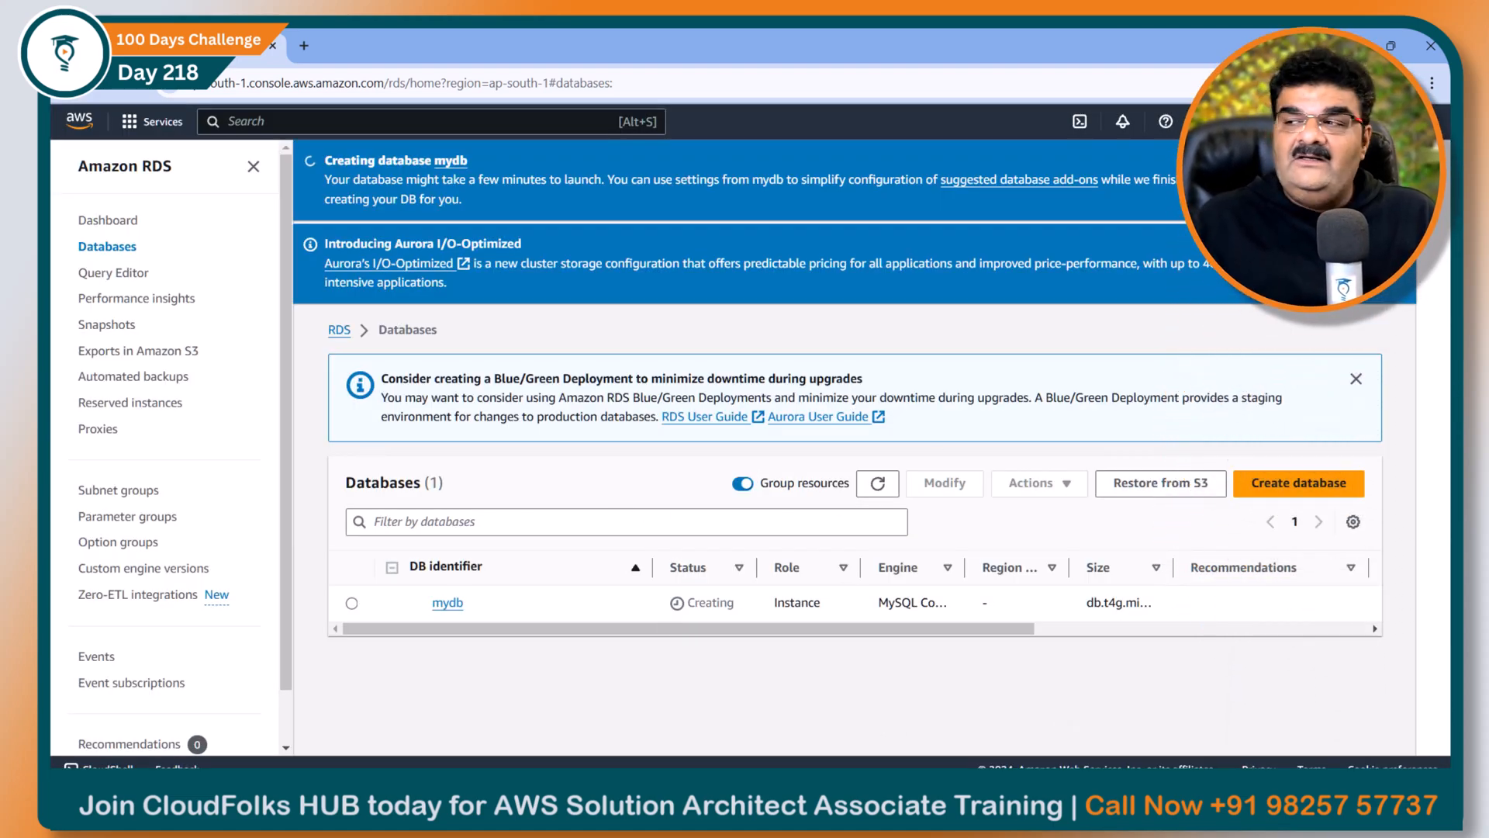
Check the mydb instance's status in the database list, and open its details to view the connectivity and security information.
scroll(853, 388, "down", 2)
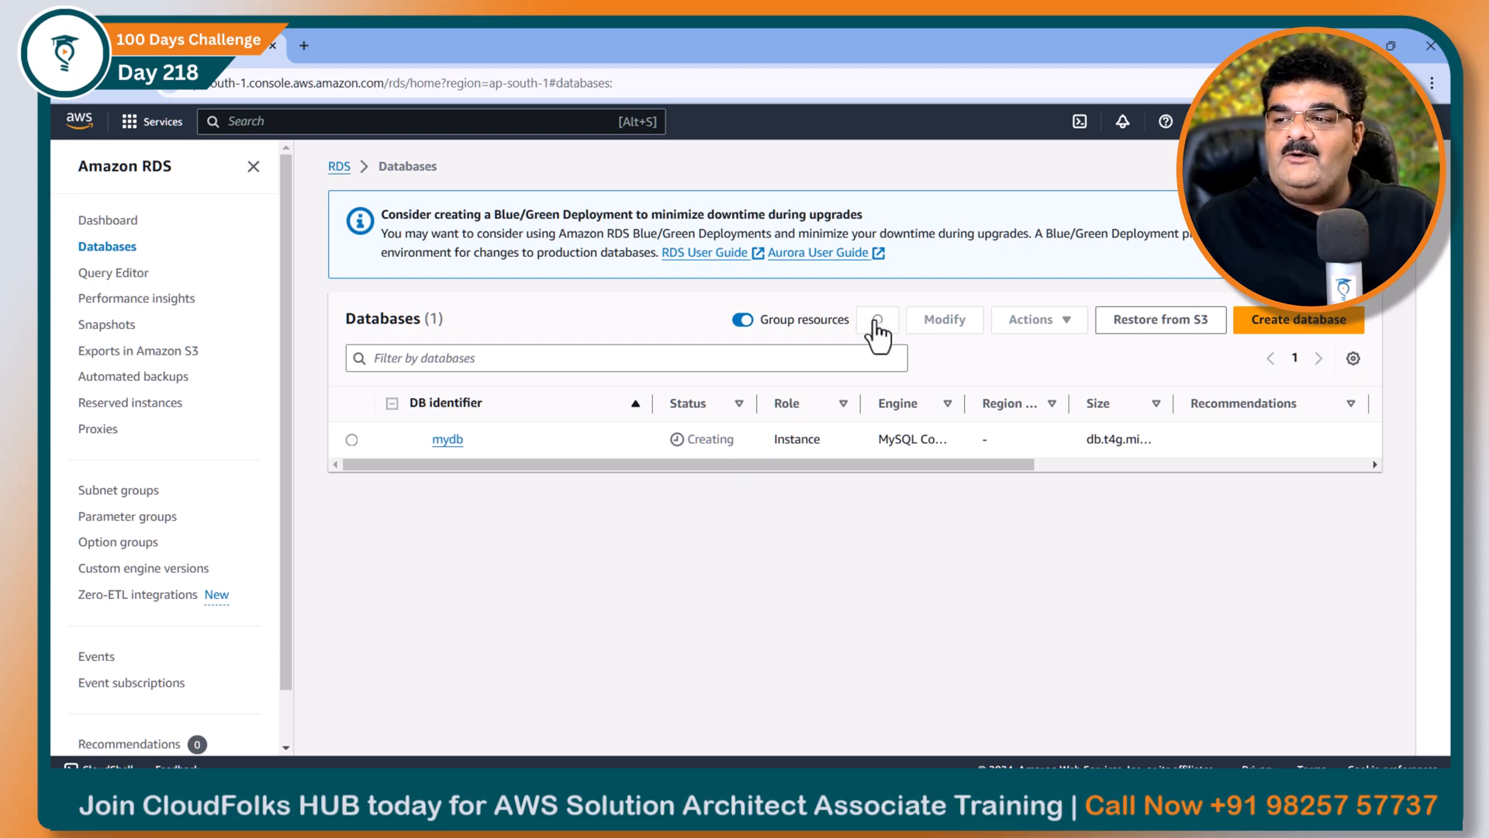
left_click(351, 439)
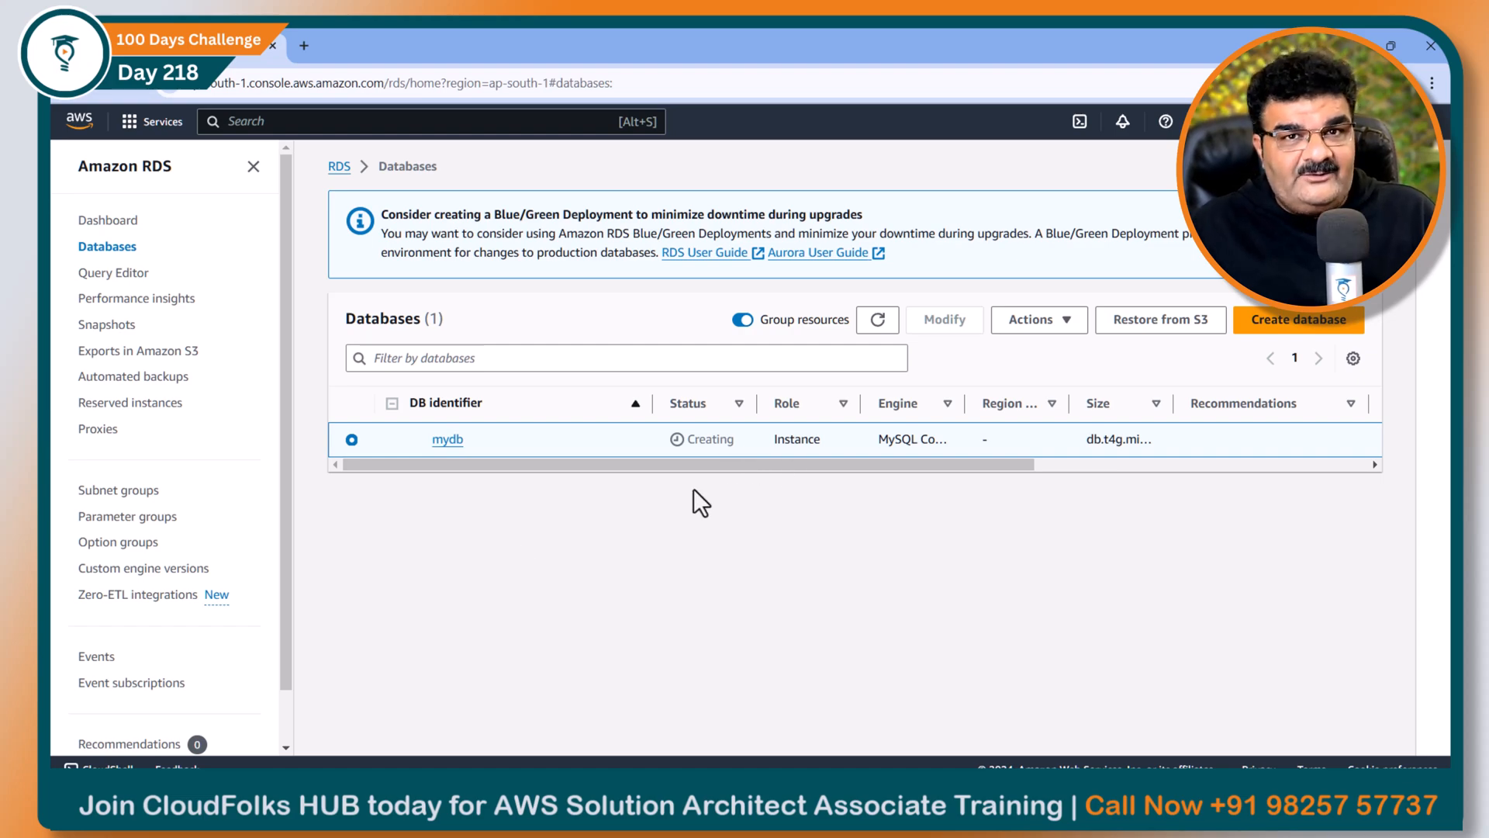
left_click(110, 546)
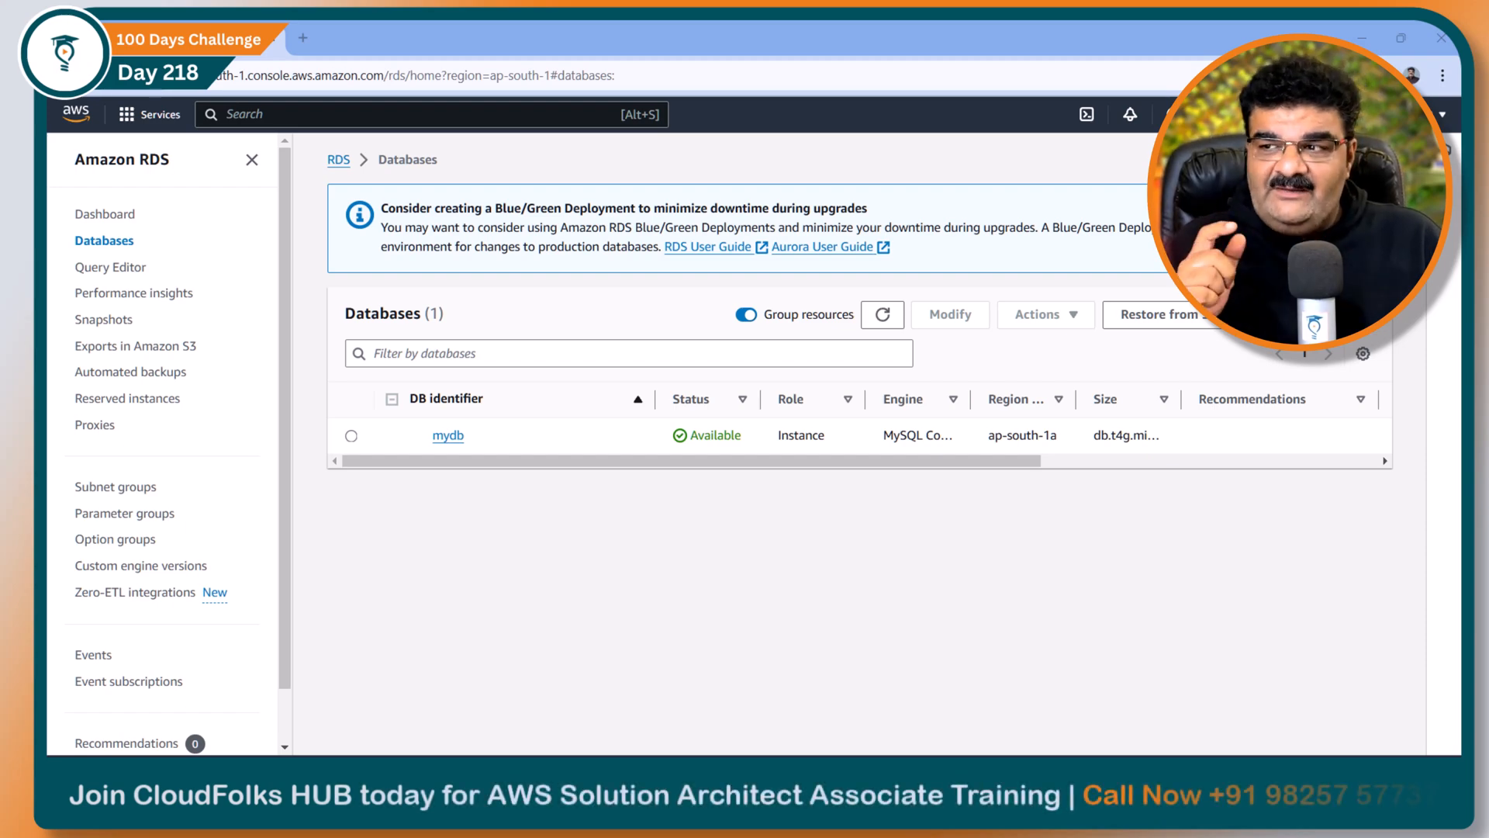
left_click(448, 436)
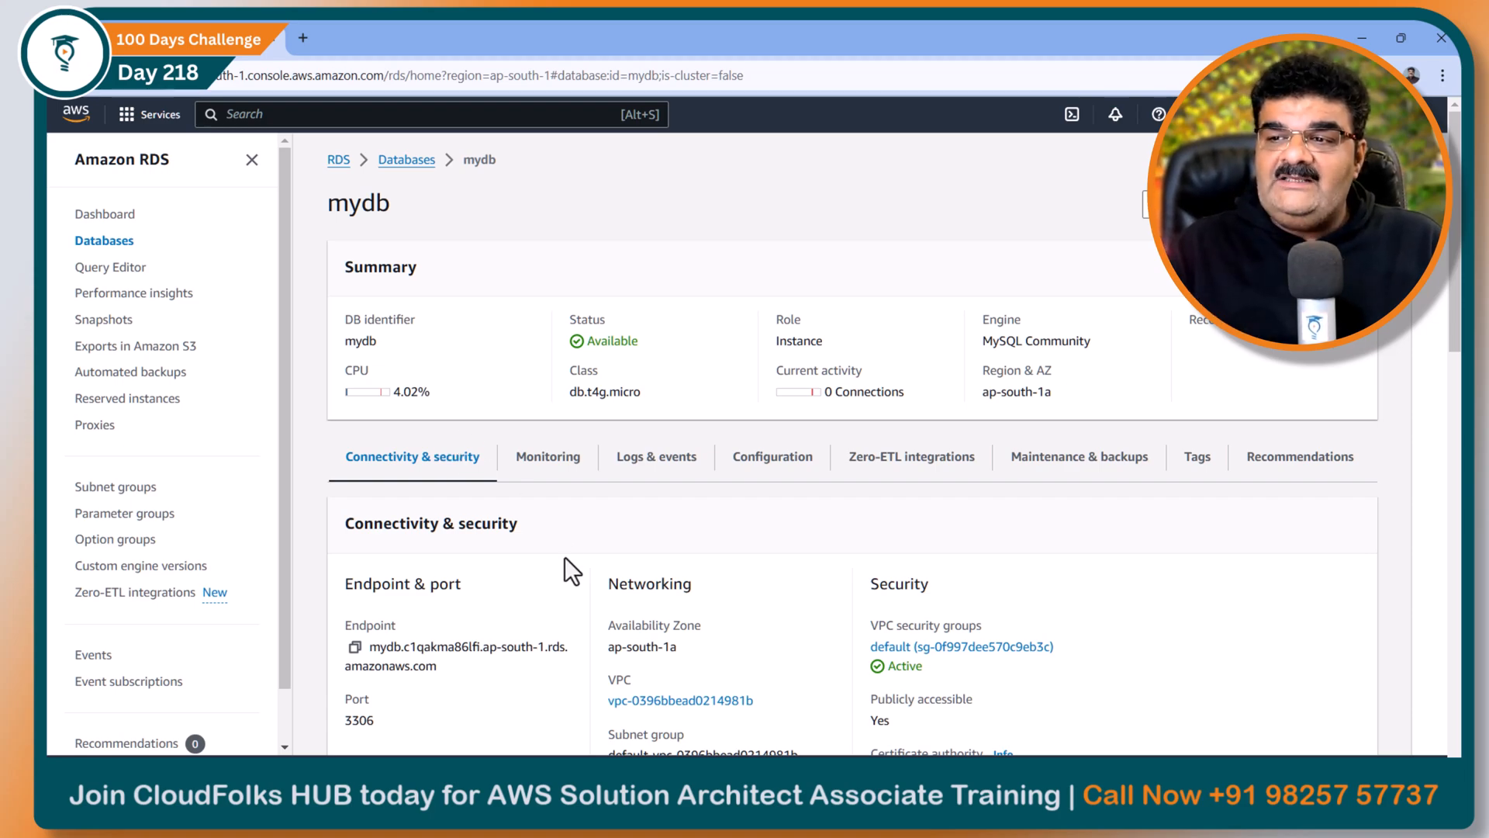
scroll(565, 557, "down", 3)
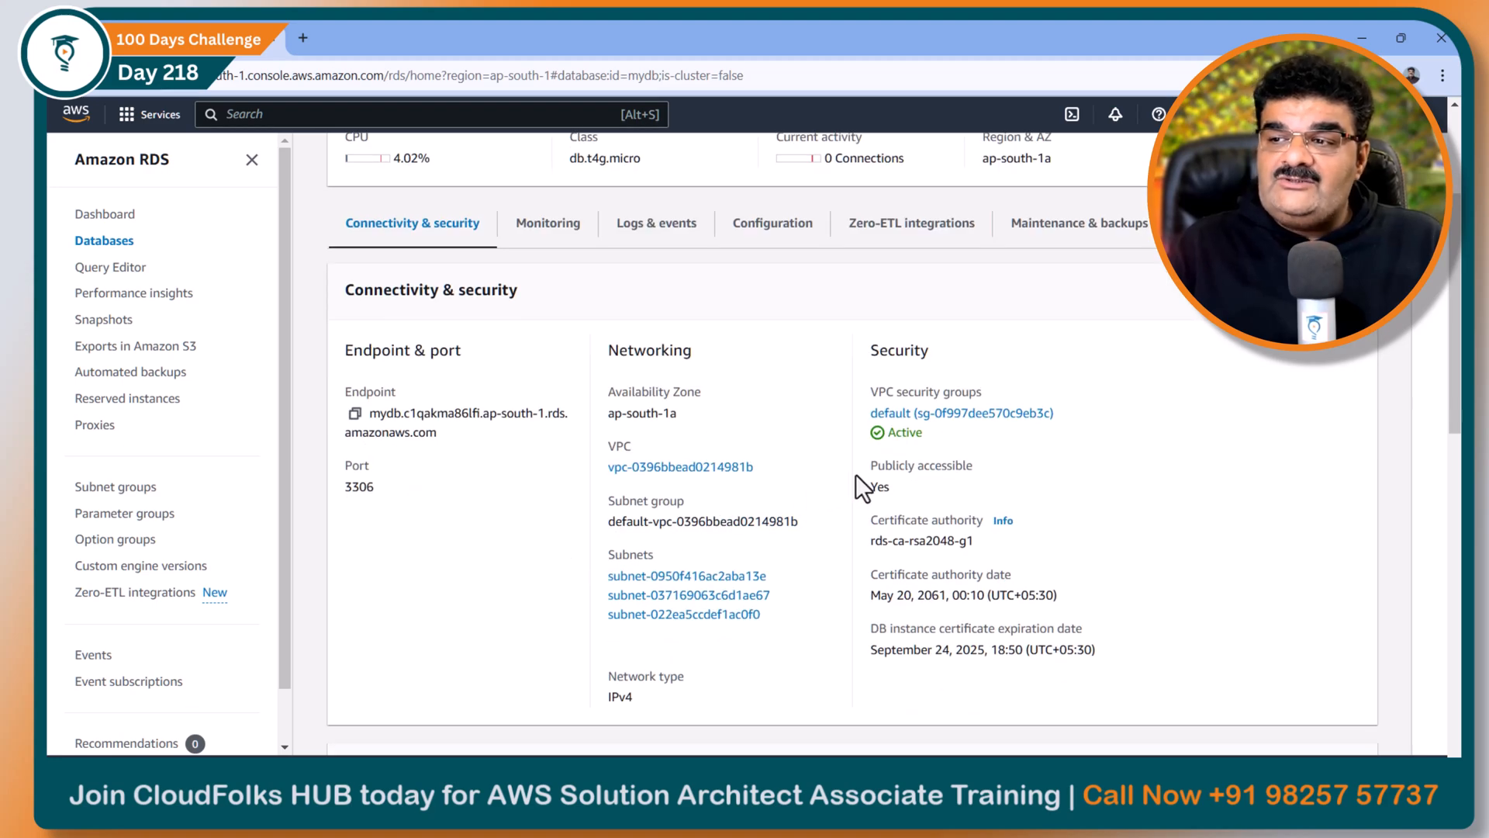